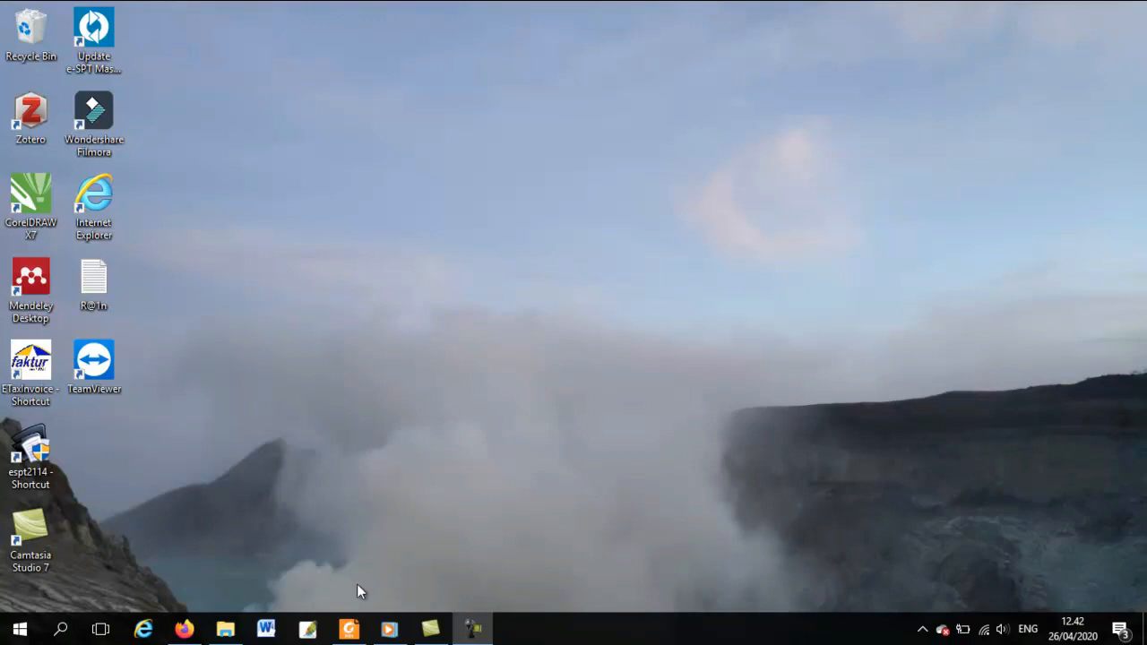
# Switch to Foxit Reader and review the 1721-A2 withholding slip up to its header.
pyautogui.click(349, 629)
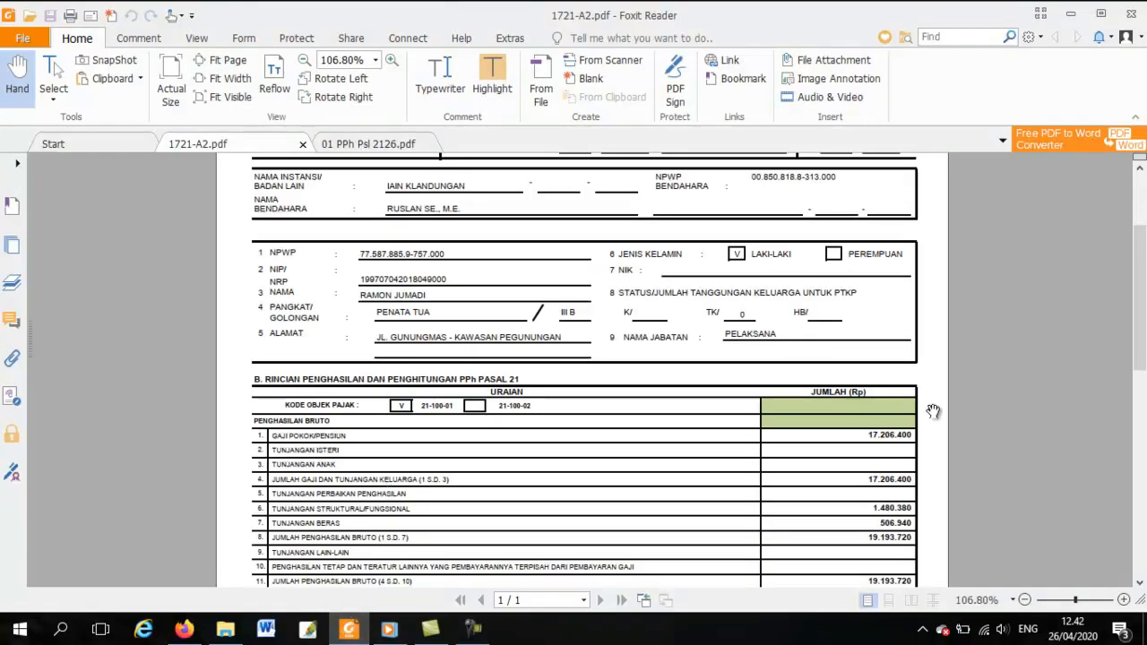
pyautogui.moveTo(1141, 287); pyautogui.dragTo(1142, 233)
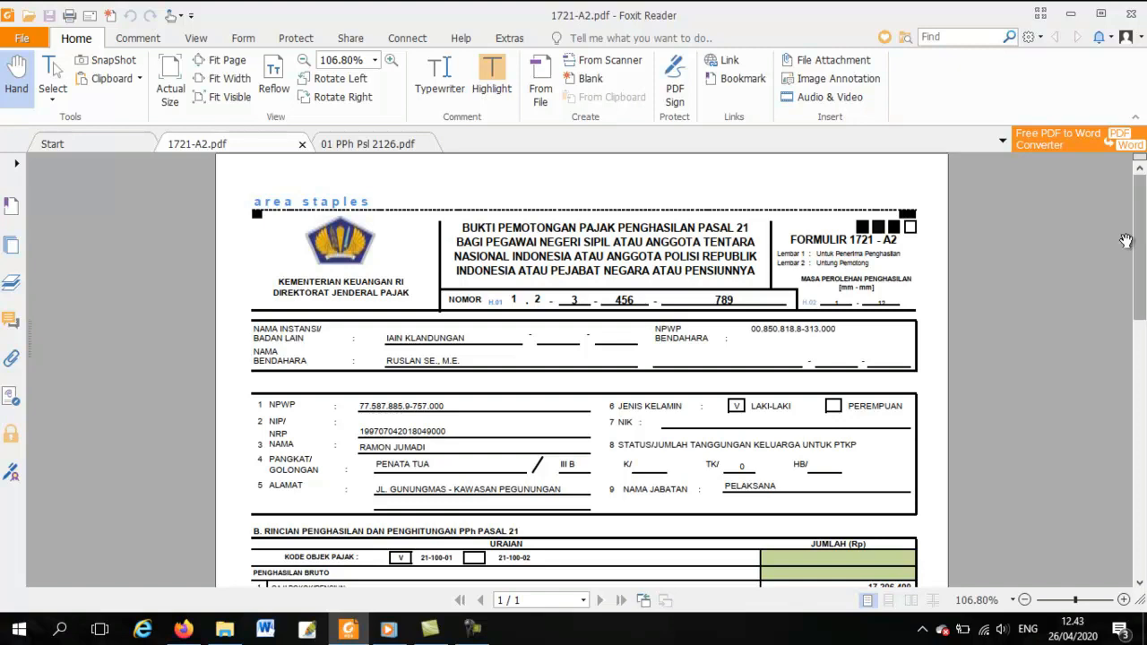
# Switch to Firefox, reload the djponline.pajak.go.id/account/login page, and dismiss the SMS OTP announcement.
pyautogui.click(183, 630)
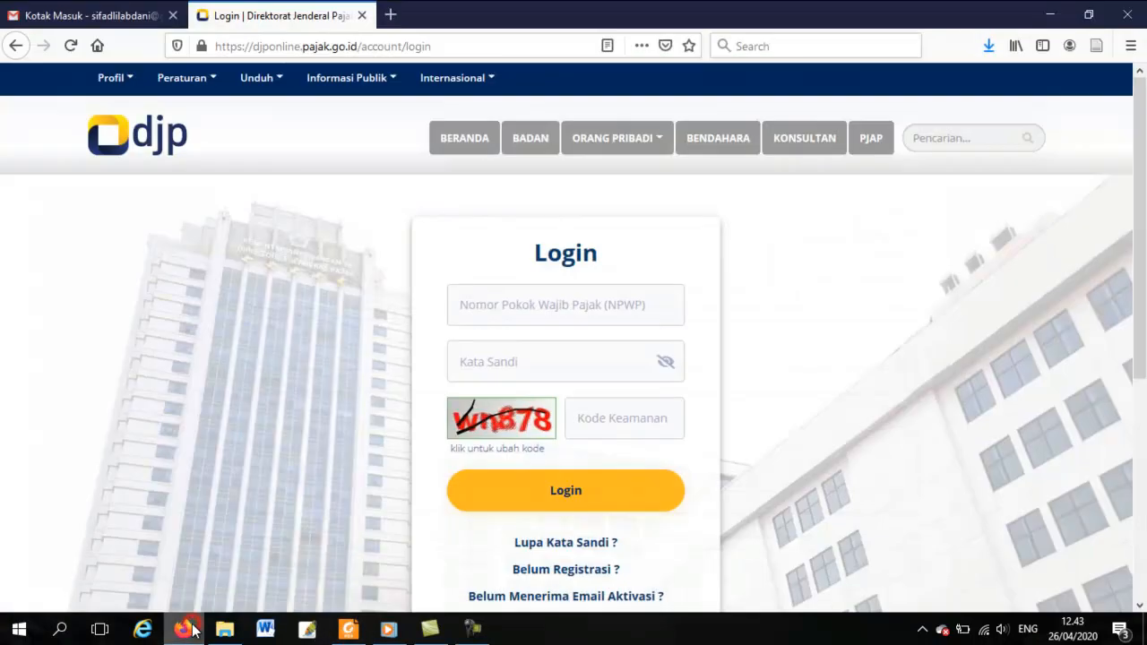
pyautogui.click(417, 46)
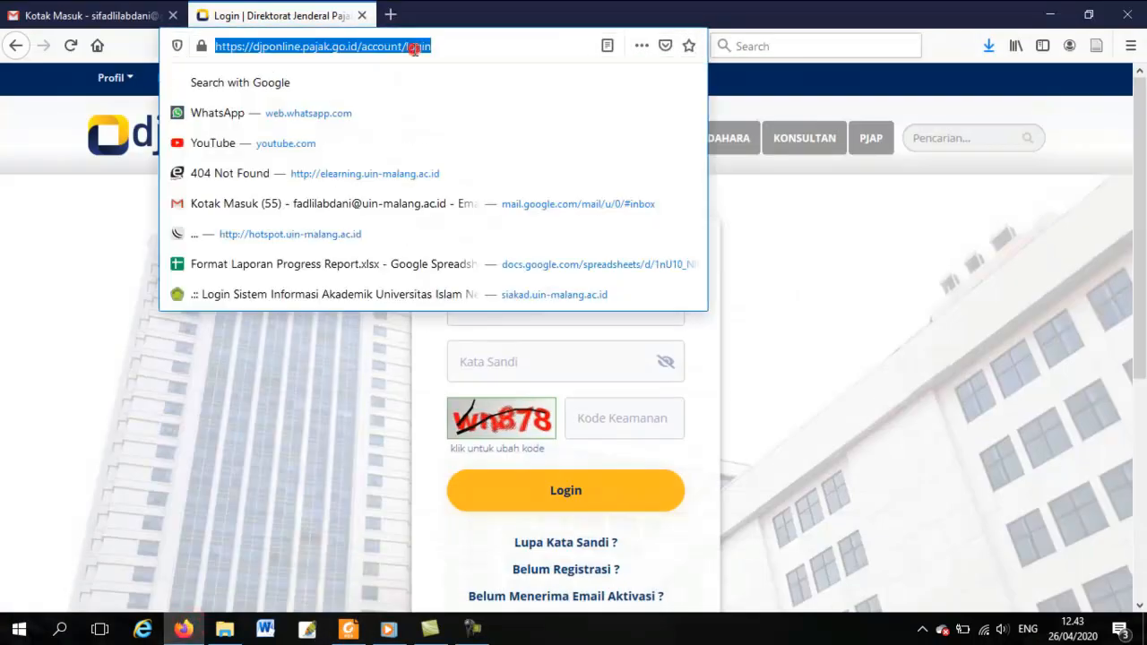
pyautogui.press('Return')
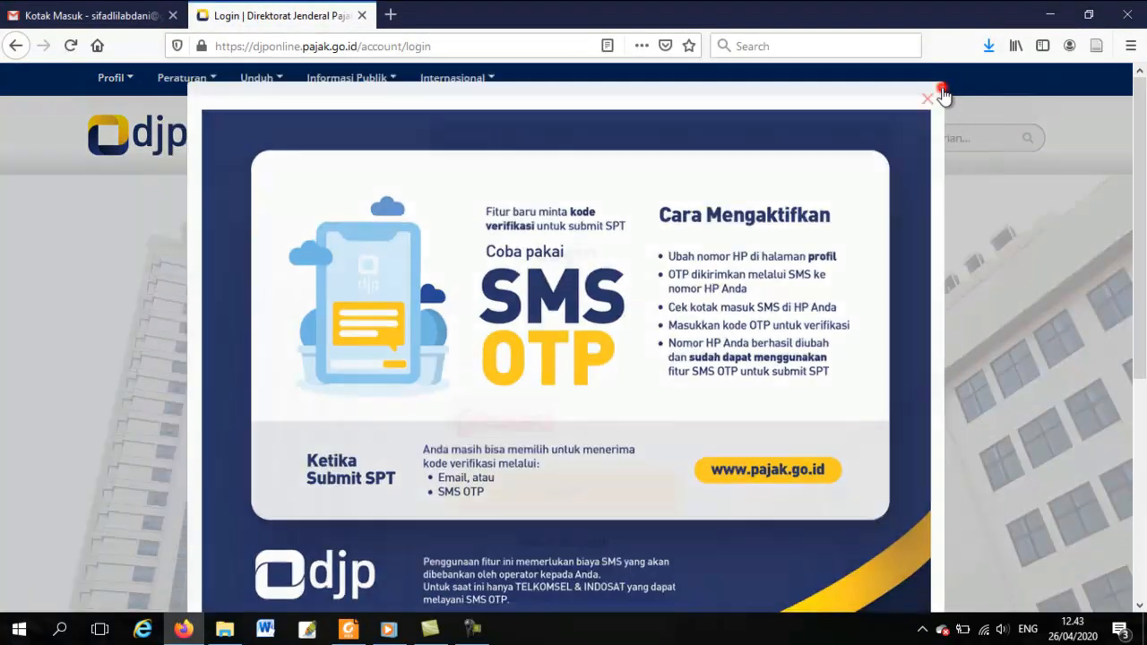
pyautogui.click(942, 90)
# Enter the taxpayer's NPWP number in the login form.
pyautogui.click(468, 303)
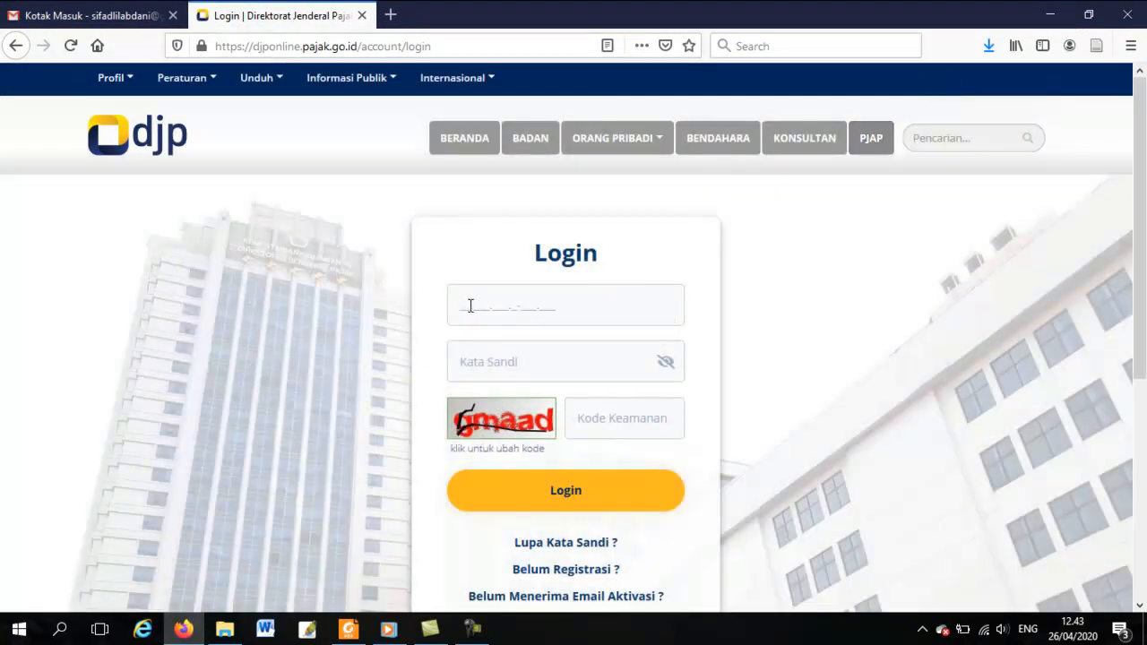
pyautogui.click(462, 306)
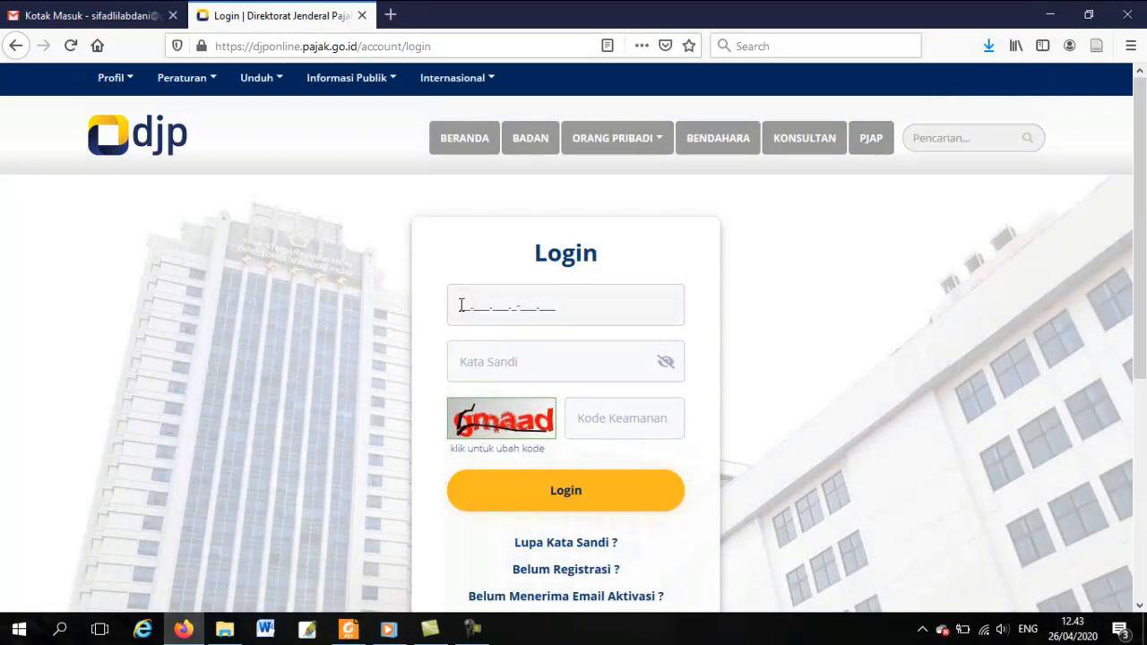
pyautogui.write('76')
pyautogui.write('****')
pyautogui.write('***')
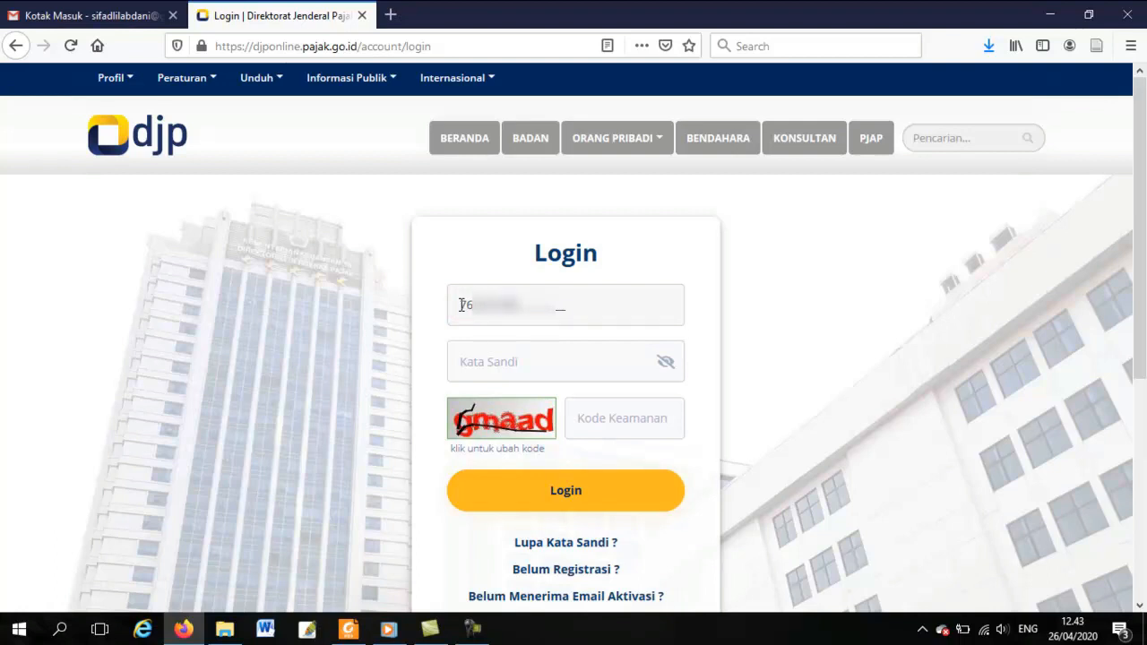
pyautogui.write('***000')
# Enter the account password and the displayed security code, log in, and decline saving the login in the browser.
pyautogui.press('Tab')
pyautogui.write('******')
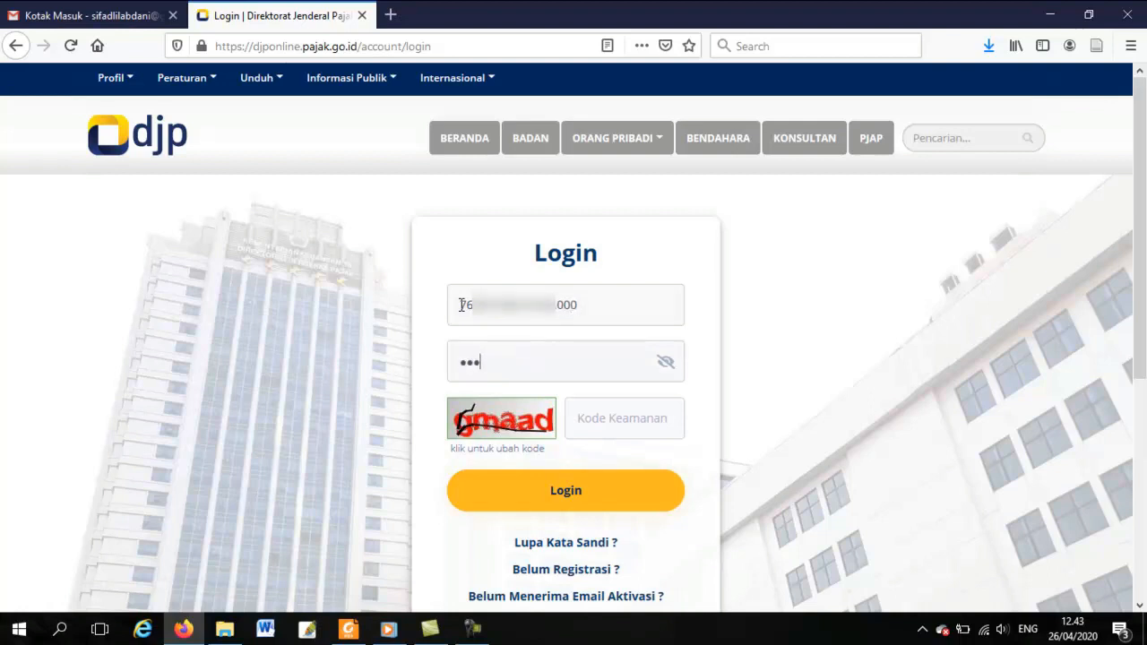
pyautogui.write('*******')
pyautogui.press('Tab')
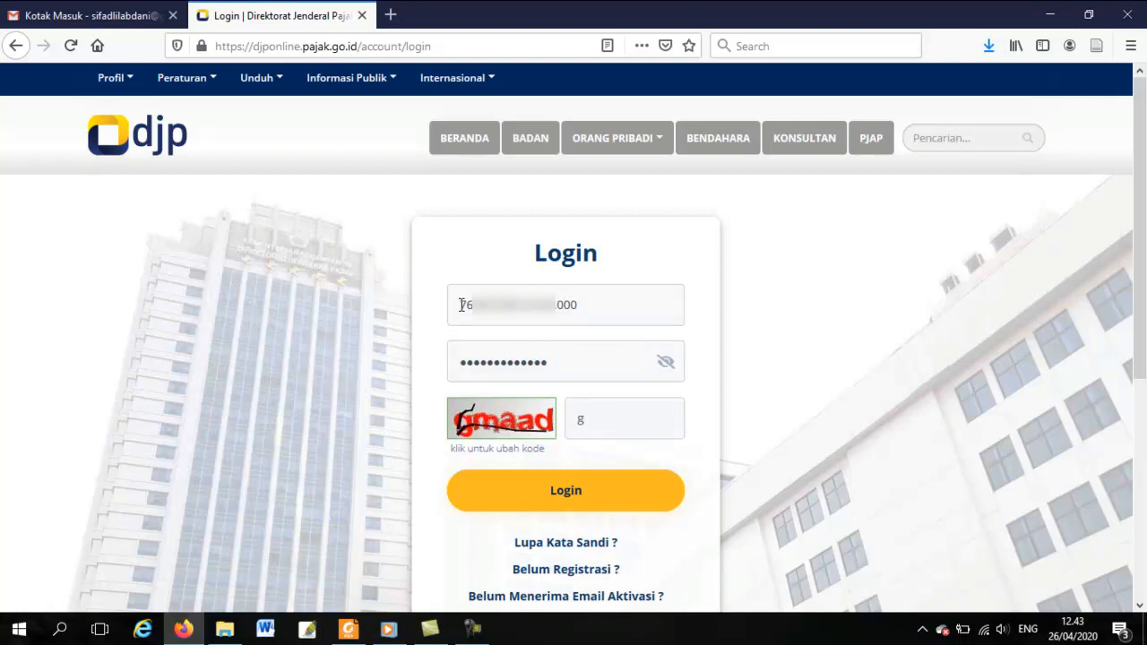
pyautogui.write('gmaad')
pyautogui.click(573, 507)
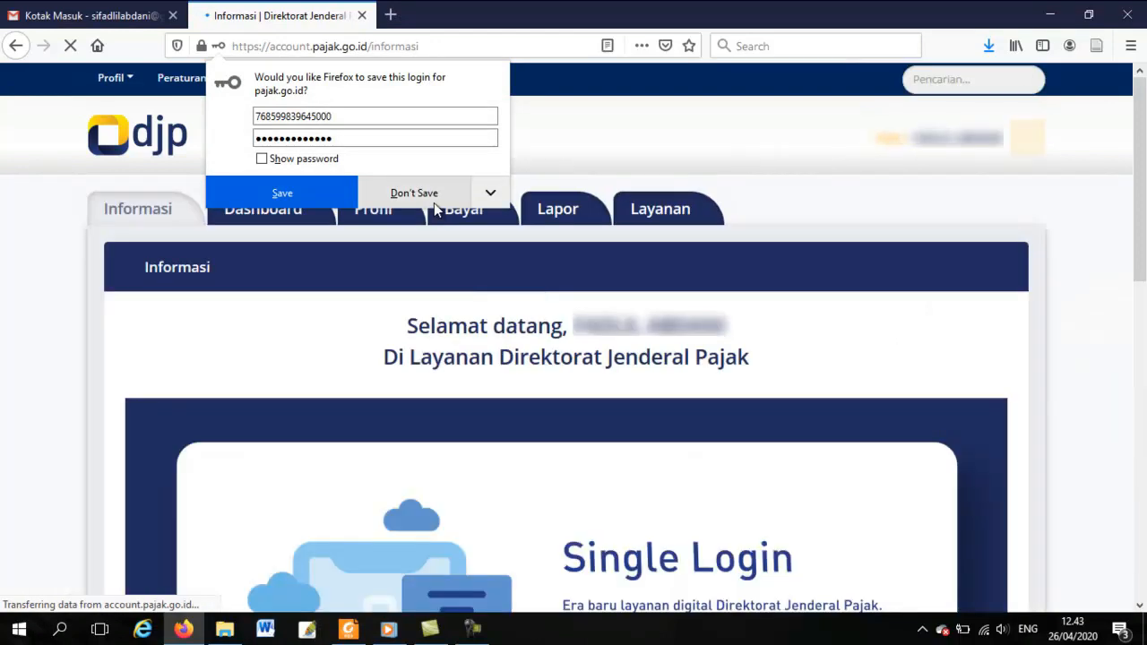
pyautogui.click(431, 194)
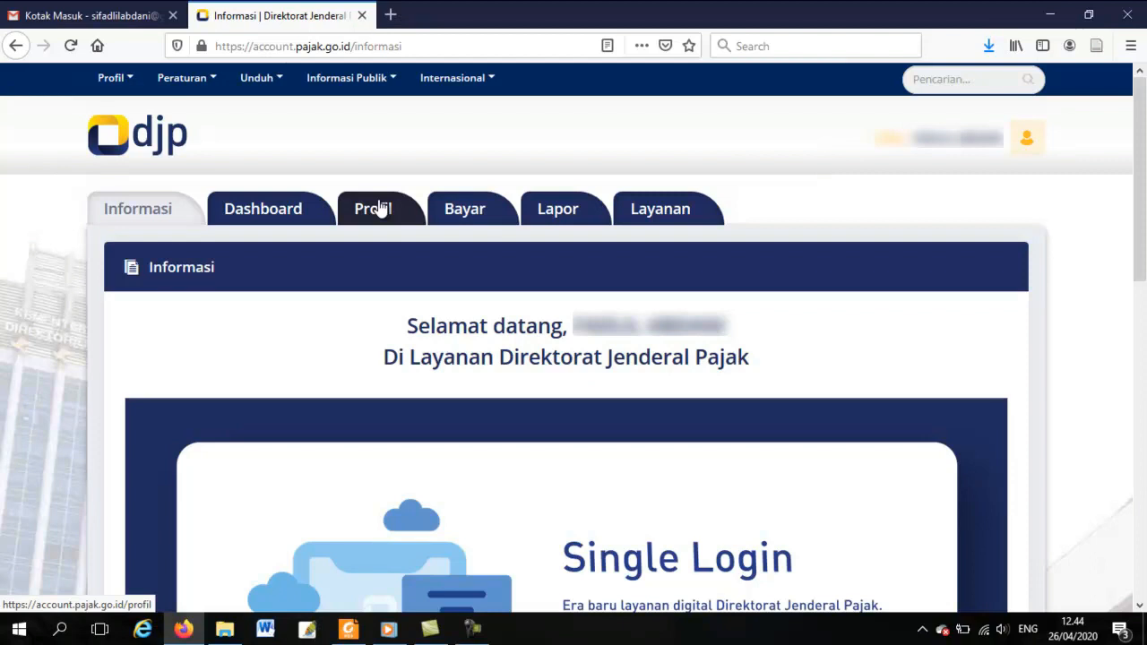
# Look over the services offered under Lapor and the e-Billing service under Bayar.
pyautogui.click(550, 215)
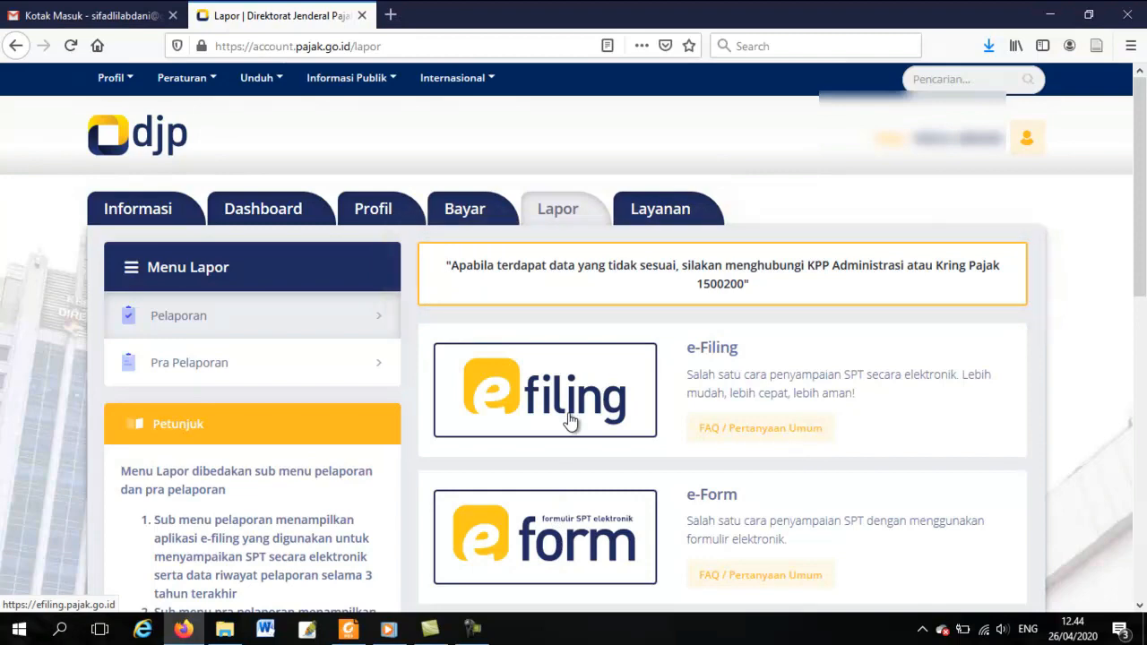
pyautogui.click(466, 209)
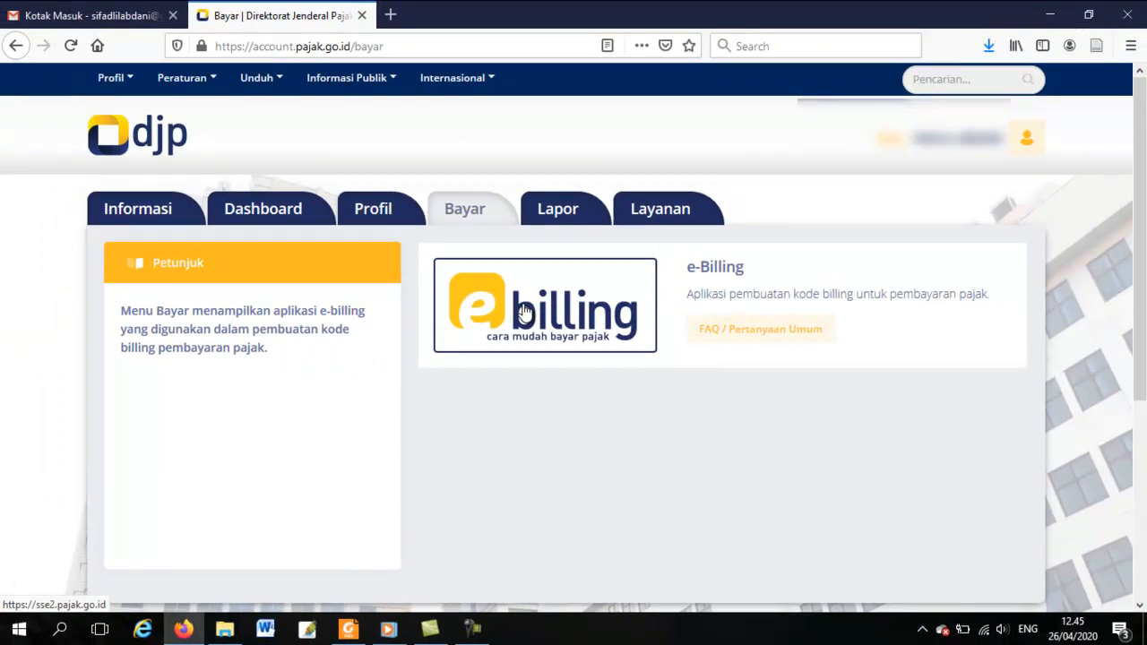
# Open the e-Filing service from Lapor and start a new SPT with the filling instructions expanded.
pyautogui.click(550, 205)
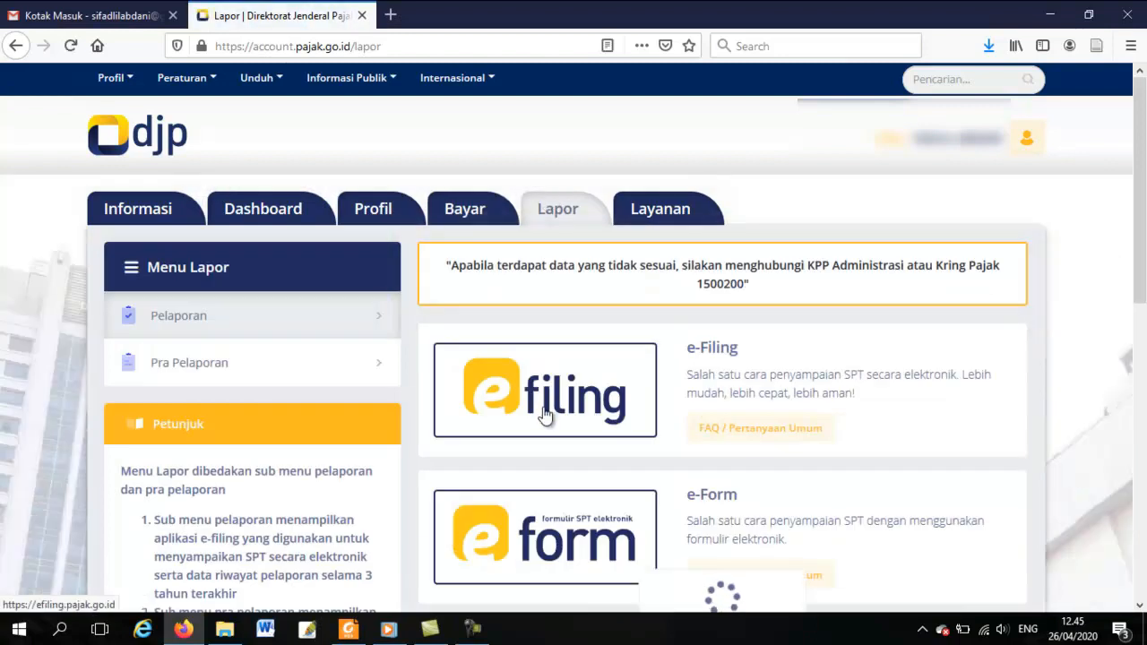
pyautogui.click(545, 415)
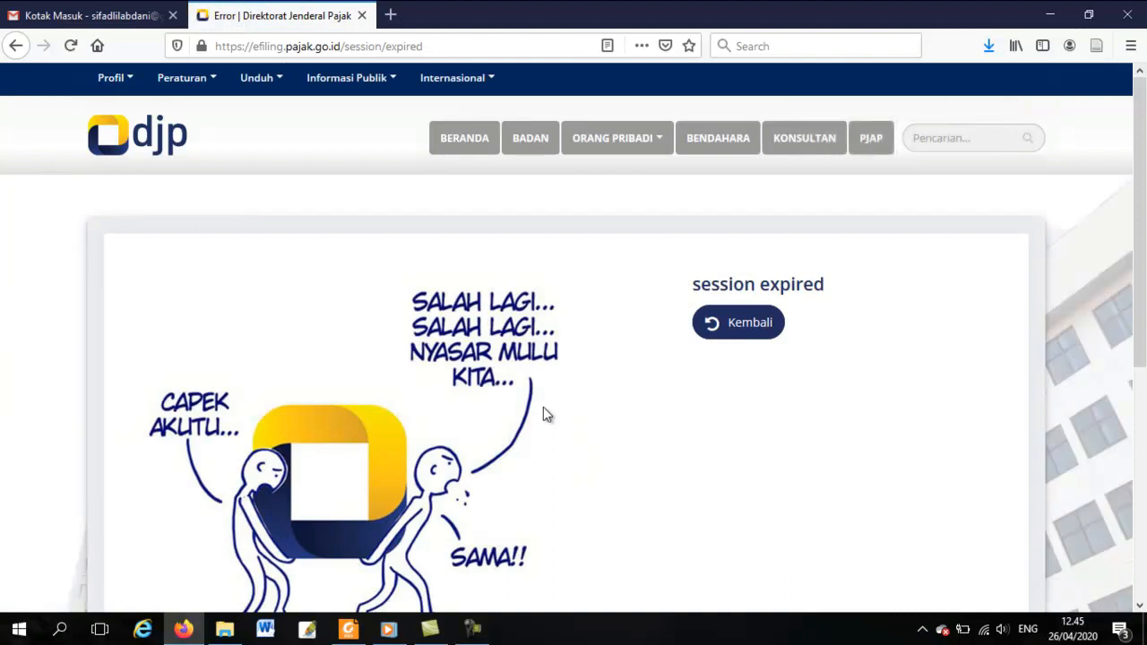
pyautogui.click(739, 328)
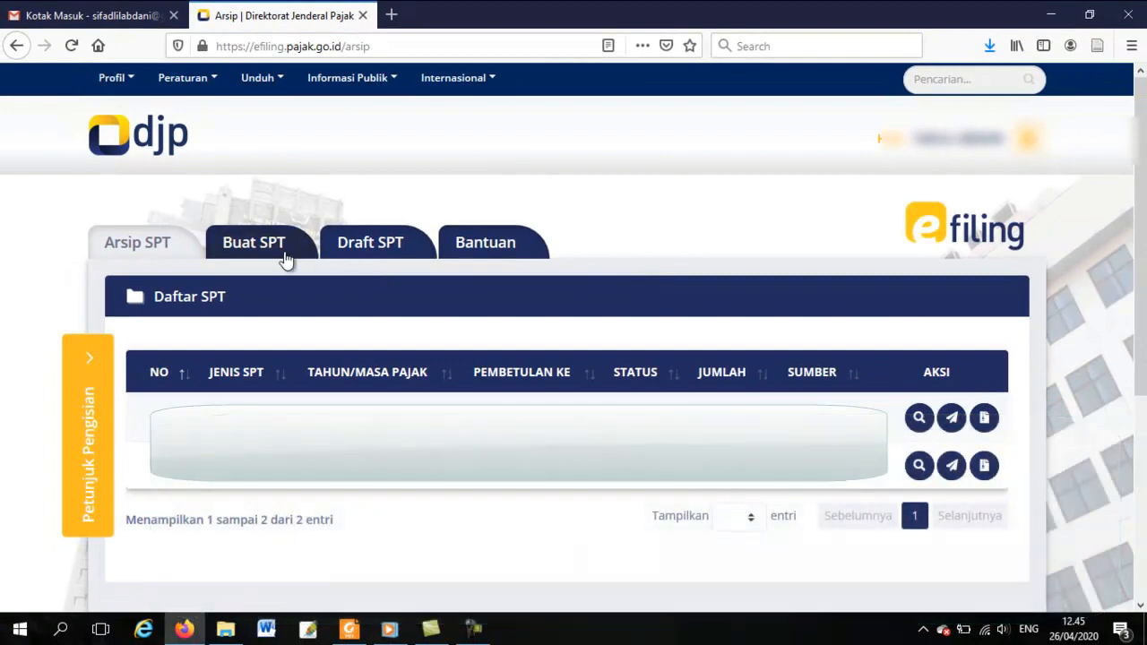
pyautogui.click(279, 251)
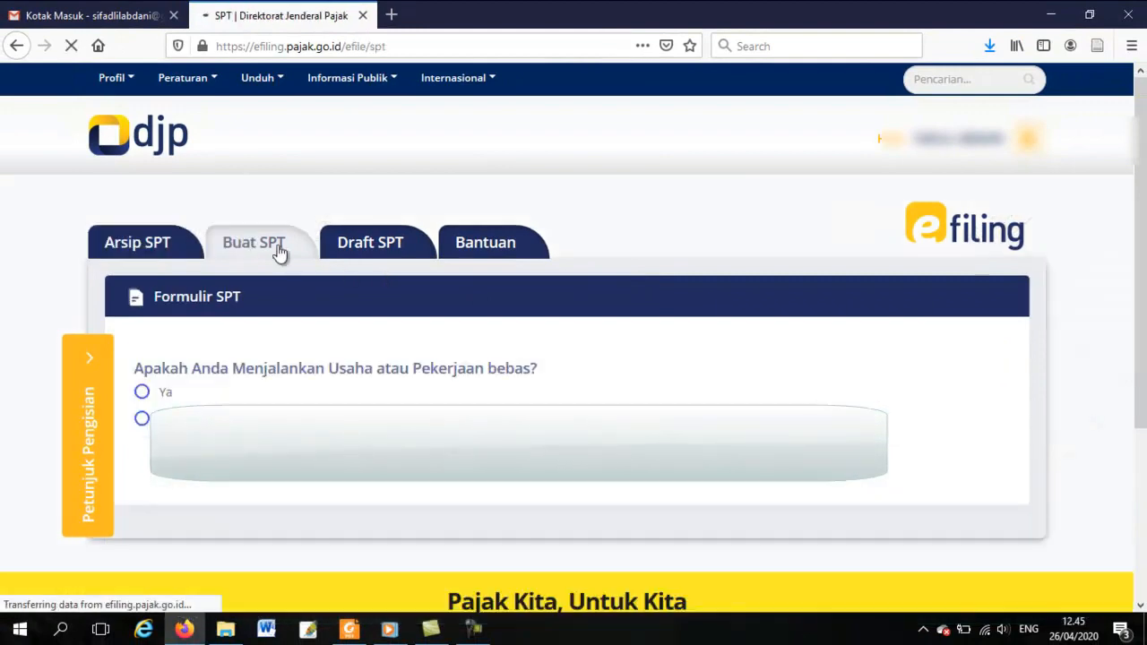
pyautogui.click(90, 391)
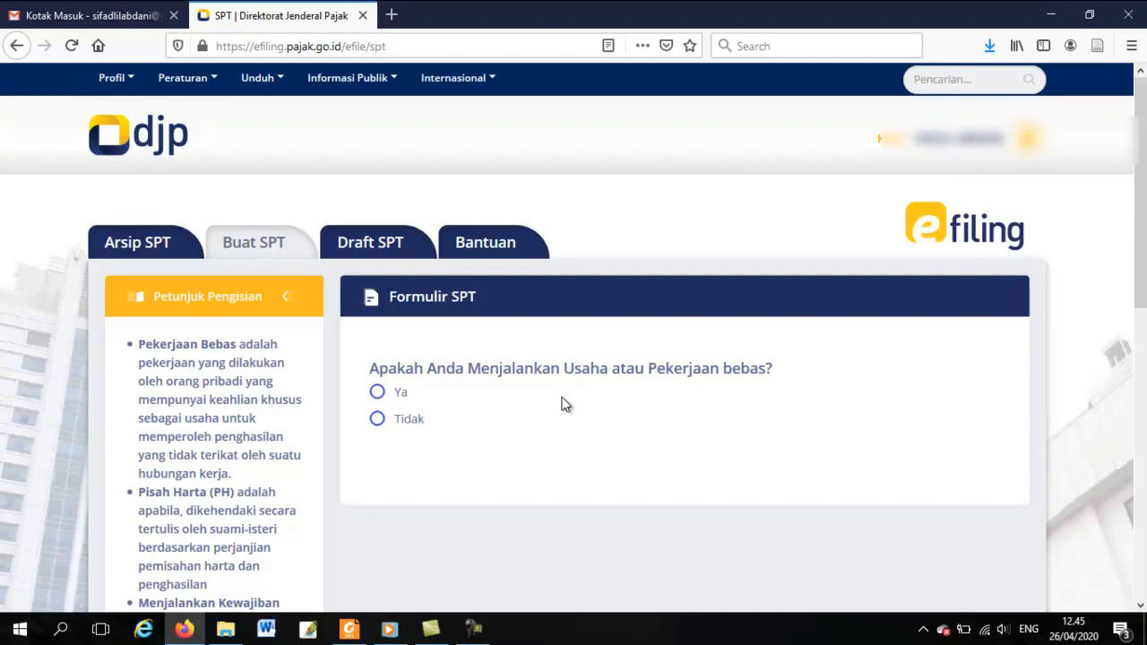
# Answer Tidak to running a business or freelance work and Tidak to separate tax obligations (MT) or separated assets (PH).
pyautogui.click(411, 429)
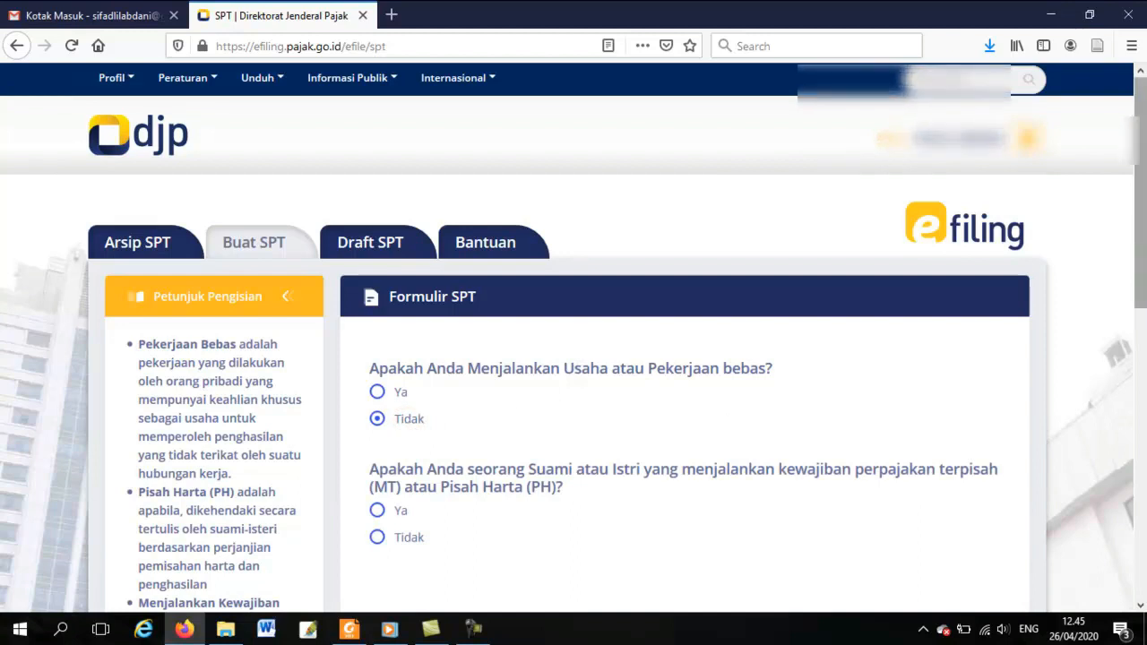
pyautogui.scroll(-2, 1143, 296)
pyautogui.moveTo(1143, 294); pyautogui.dragTo(1144, 300)
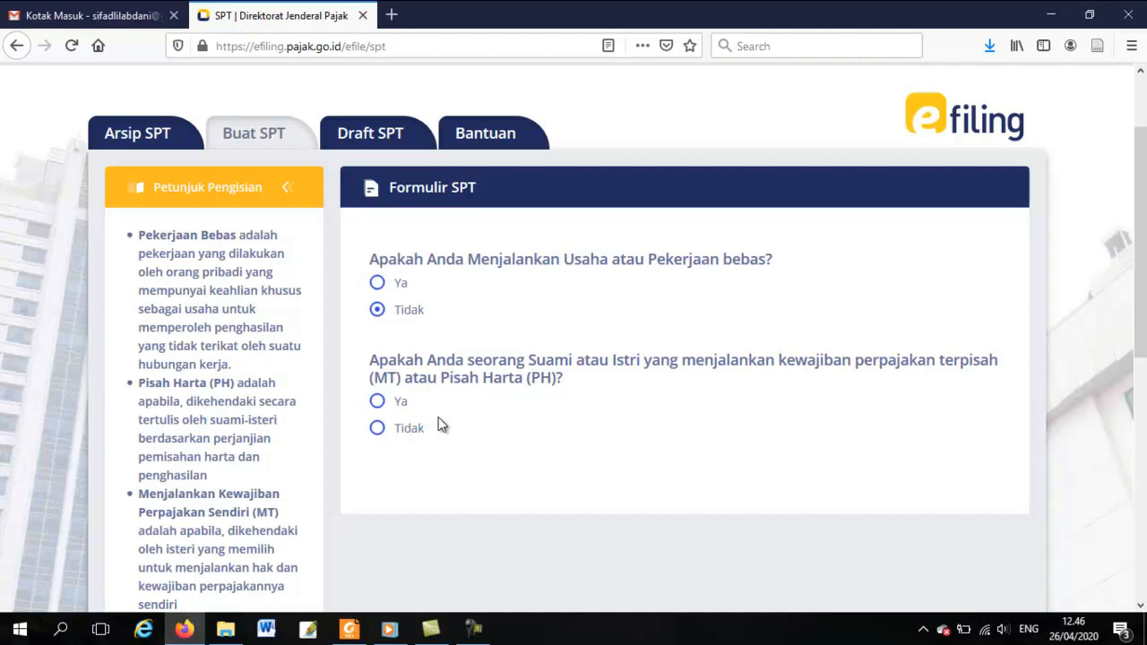
pyautogui.click(377, 428)
pyautogui.scroll(-3, 583, 434)
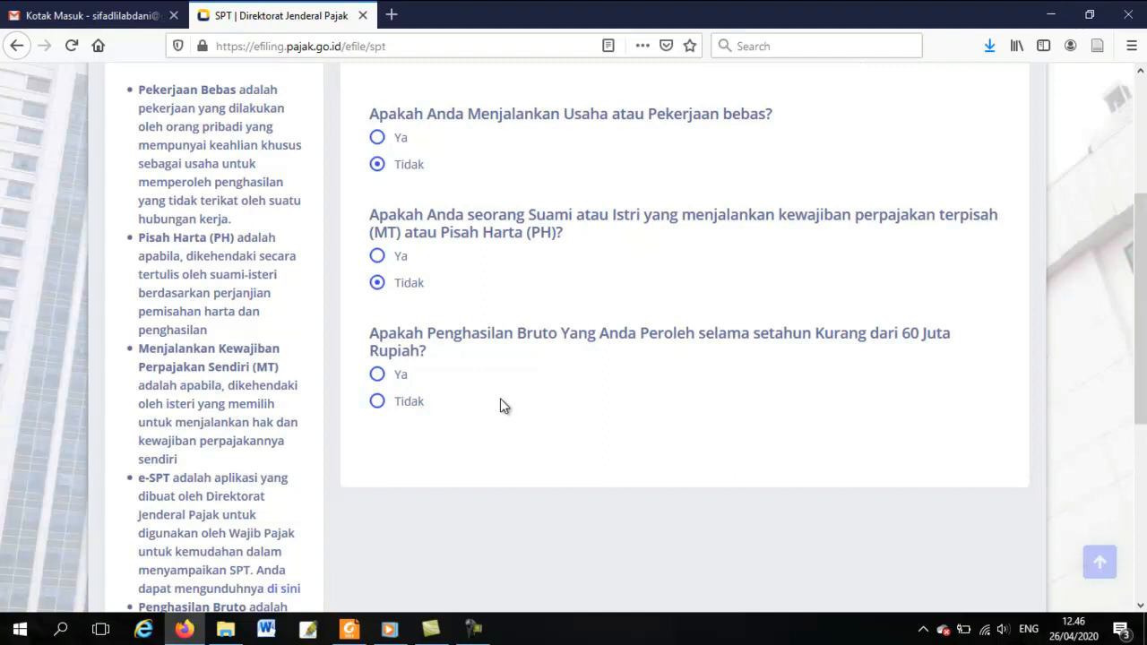
# Check the gross income figures in section B of the 1721-A2 slip in Foxit Reader, and return to Firefox.
pyautogui.click(348, 629)
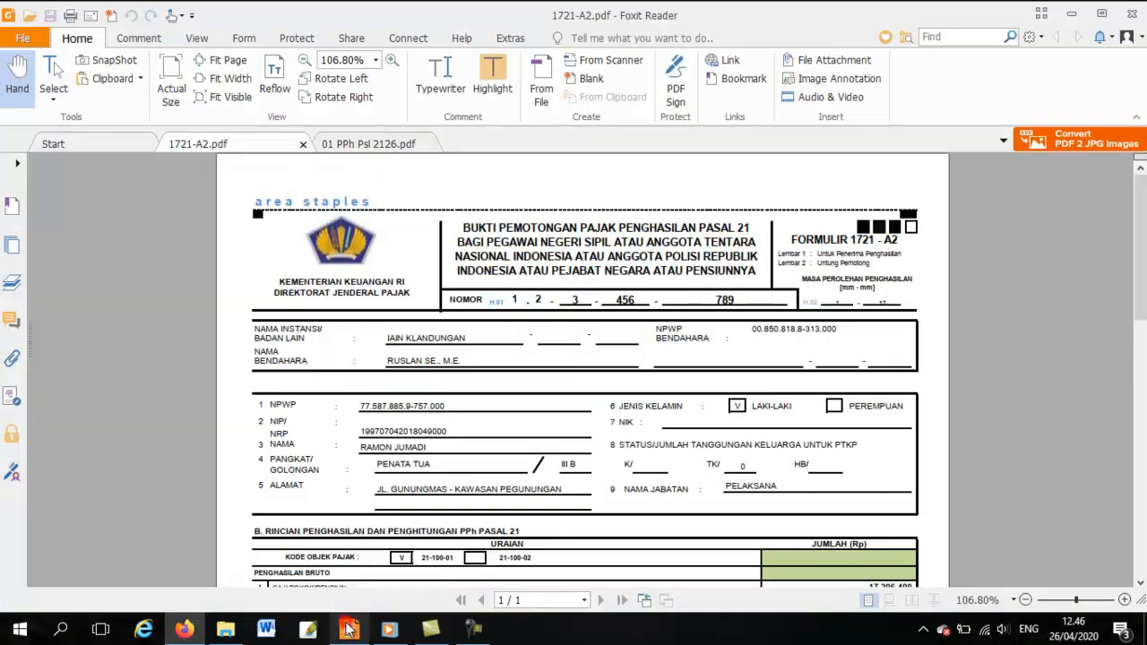
pyautogui.scroll(-5, 647, 407)
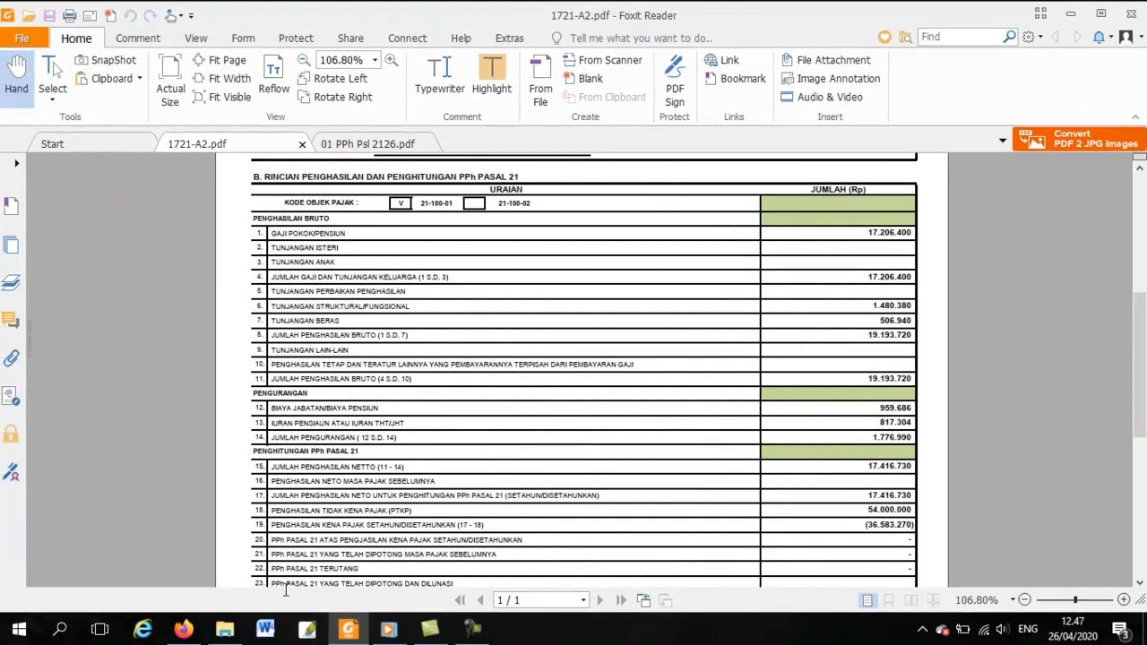
pyautogui.click(183, 630)
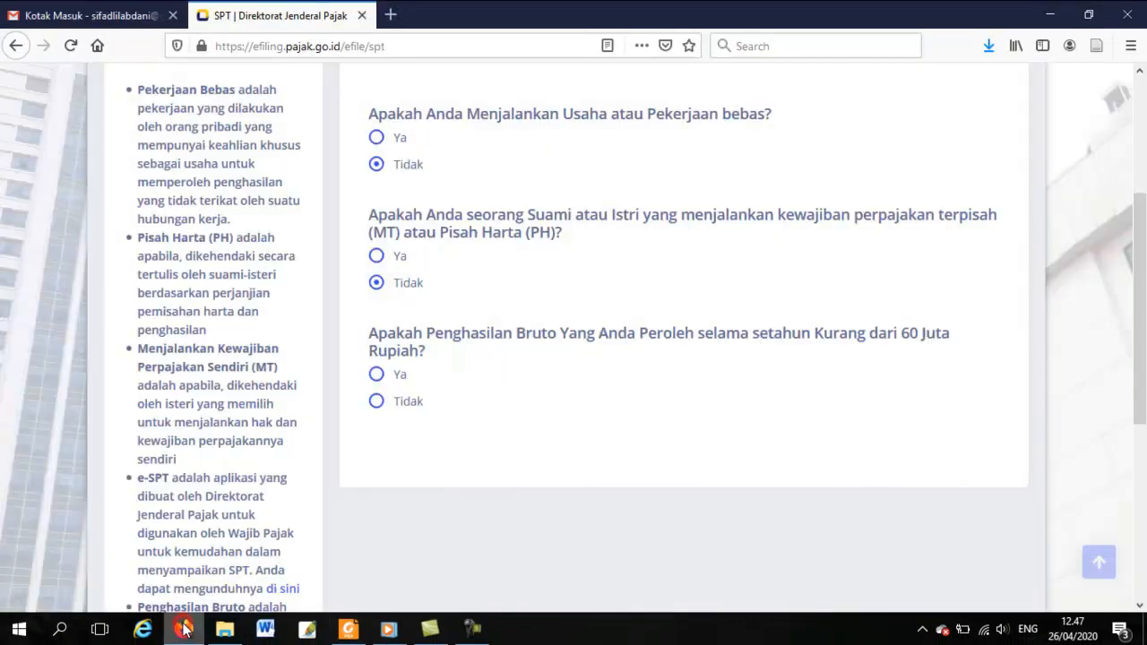
# Compare both answers on yearly gross income below 60 million rupiah, settle on Ya, and open form SPT 1770 SS.
pyautogui.click(391, 381)
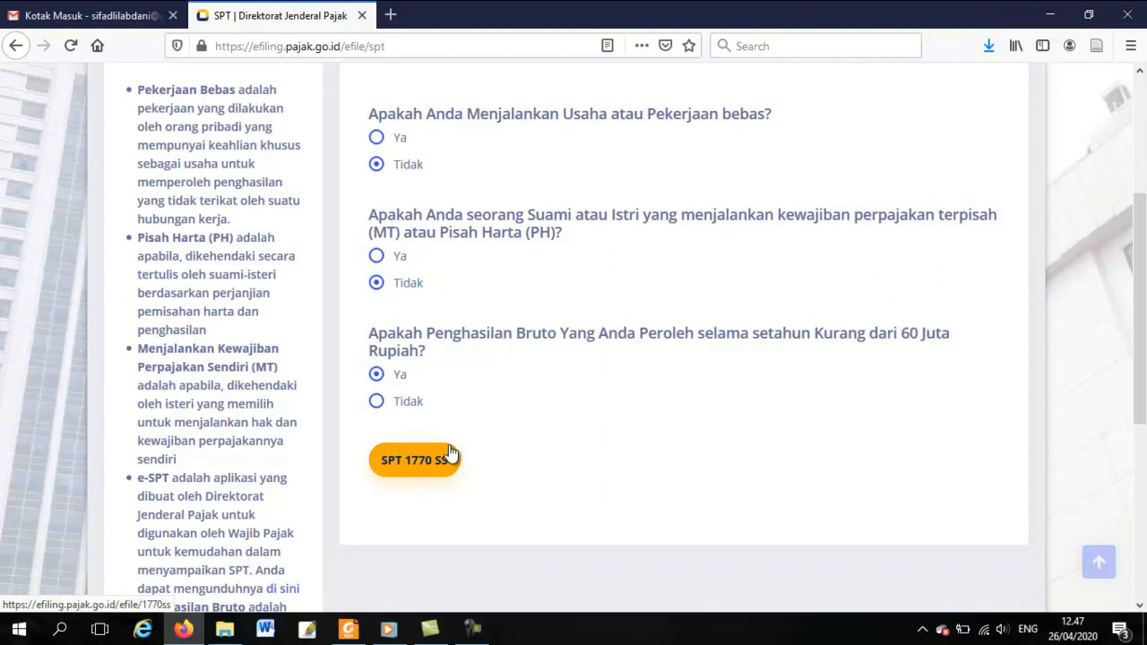
pyautogui.click(380, 402)
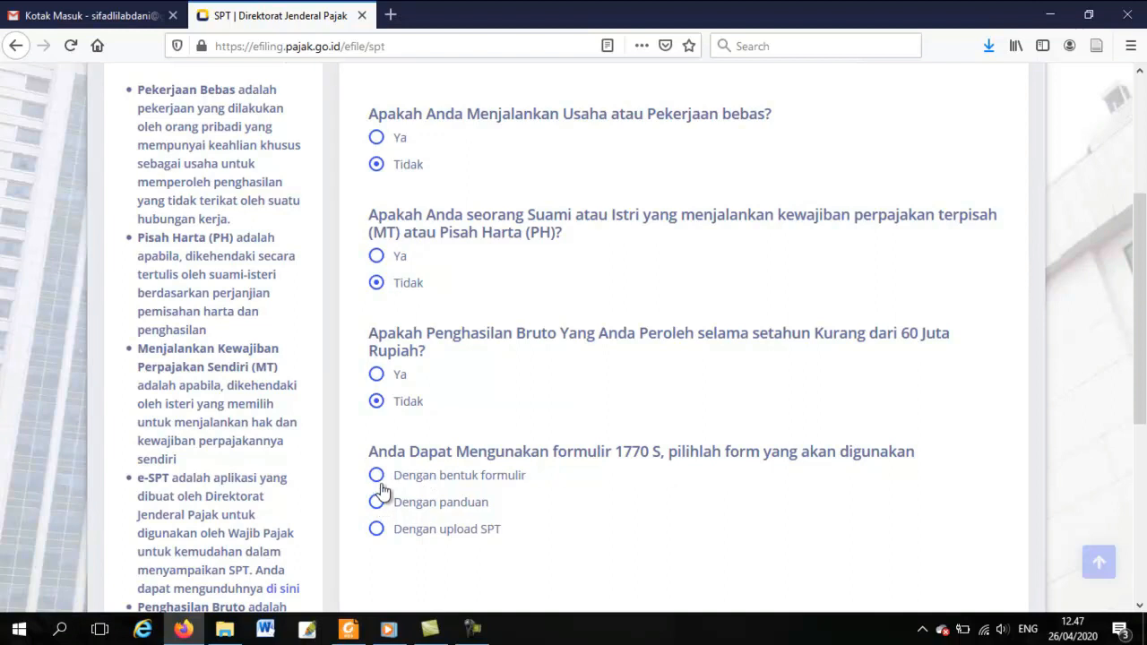
pyautogui.click(376, 376)
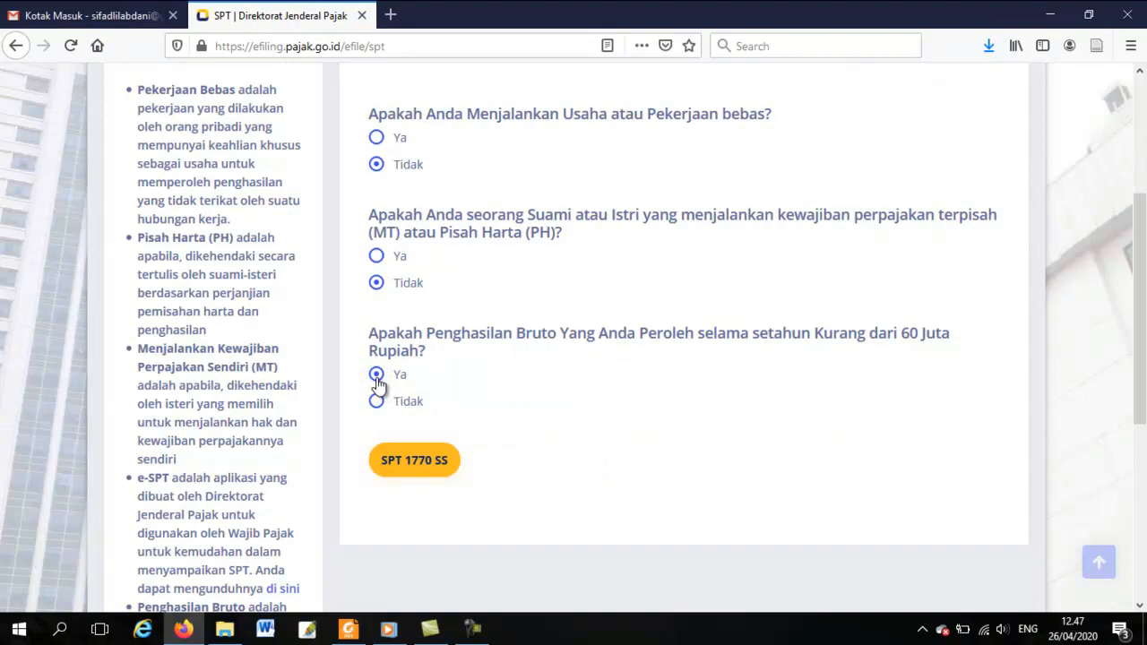
pyautogui.click(413, 466)
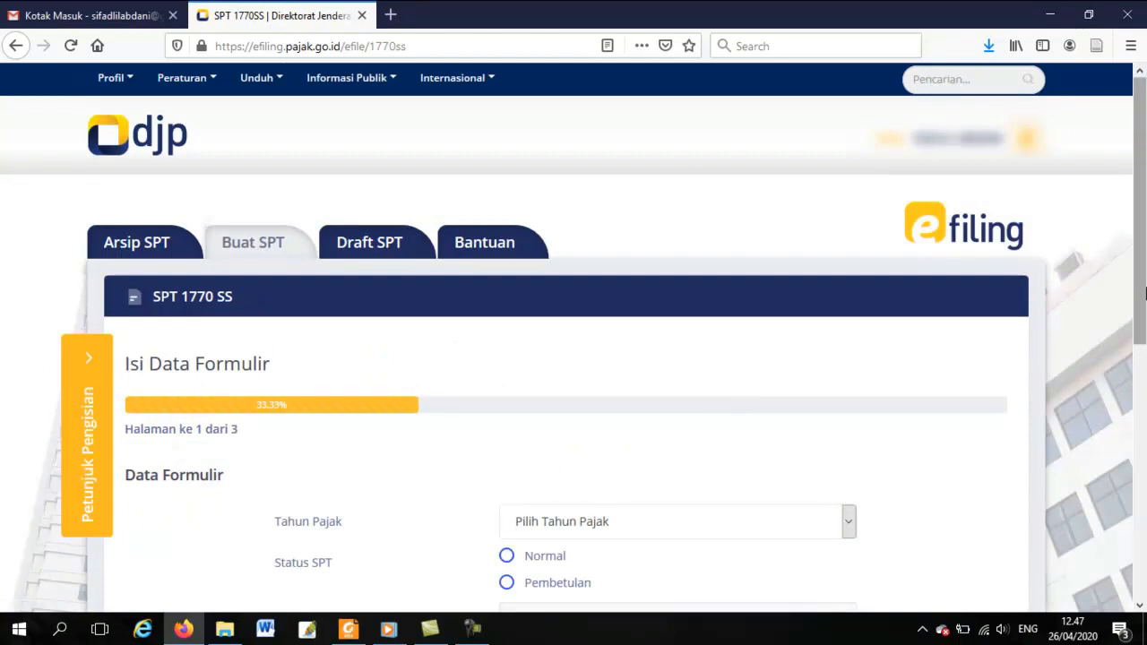
# Set the tax year to 2019 with SPT status Normal, and continue to page 2 of the form.
pyautogui.scroll(-3, 1145, 294)
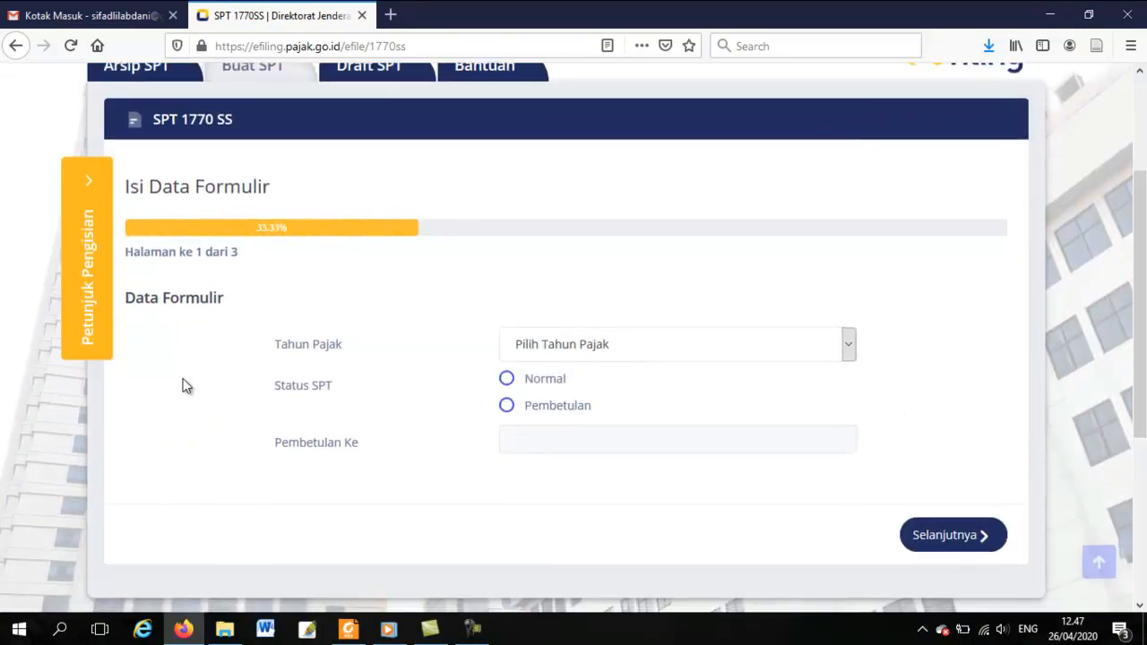
pyautogui.click(703, 347)
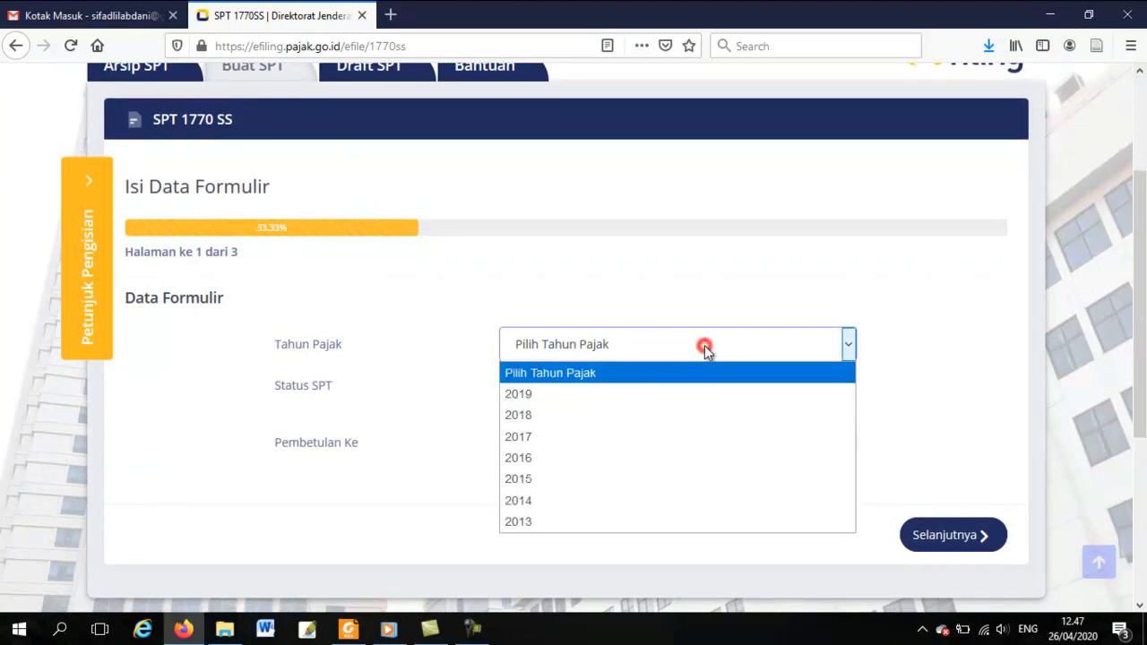
pyautogui.click(655, 392)
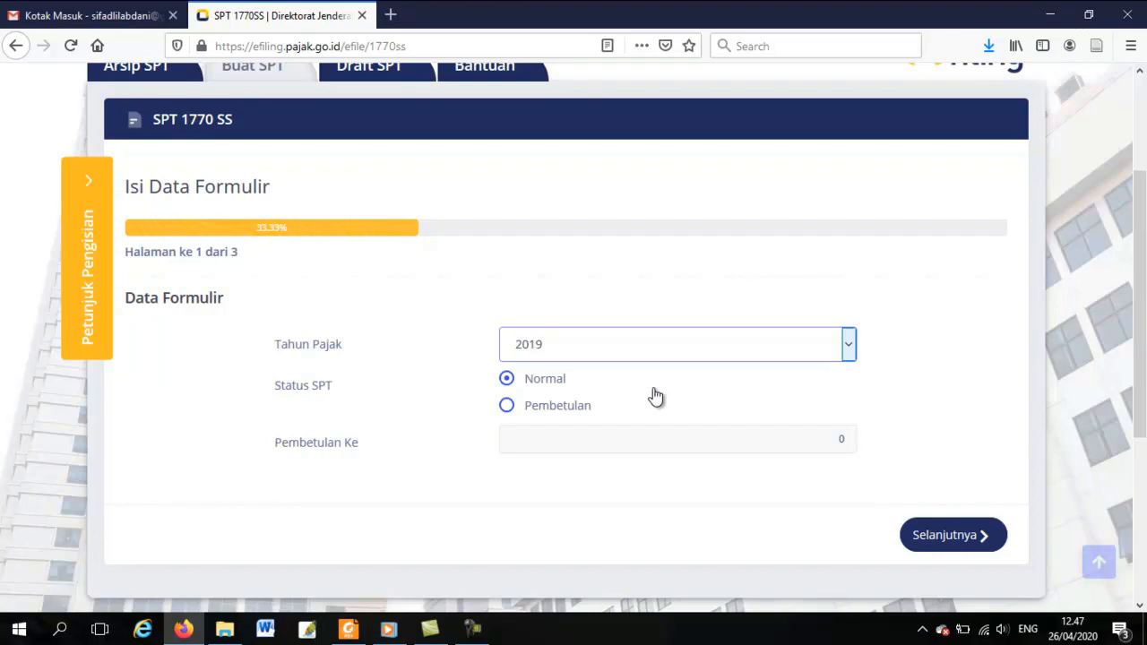
pyautogui.click(543, 413)
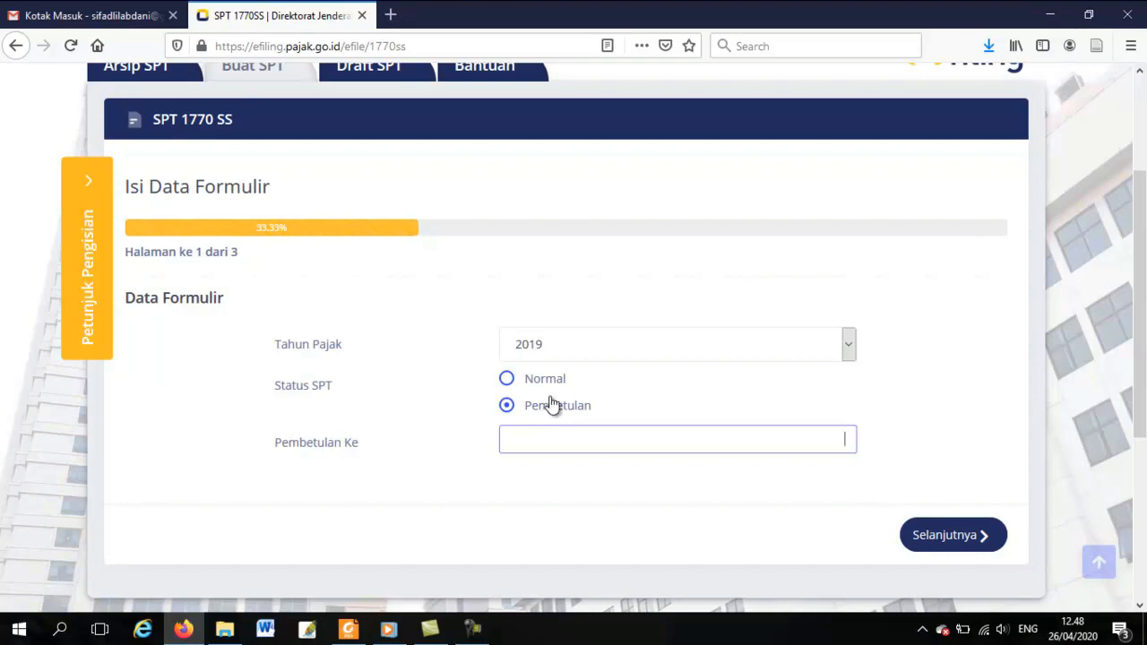
pyautogui.click(541, 383)
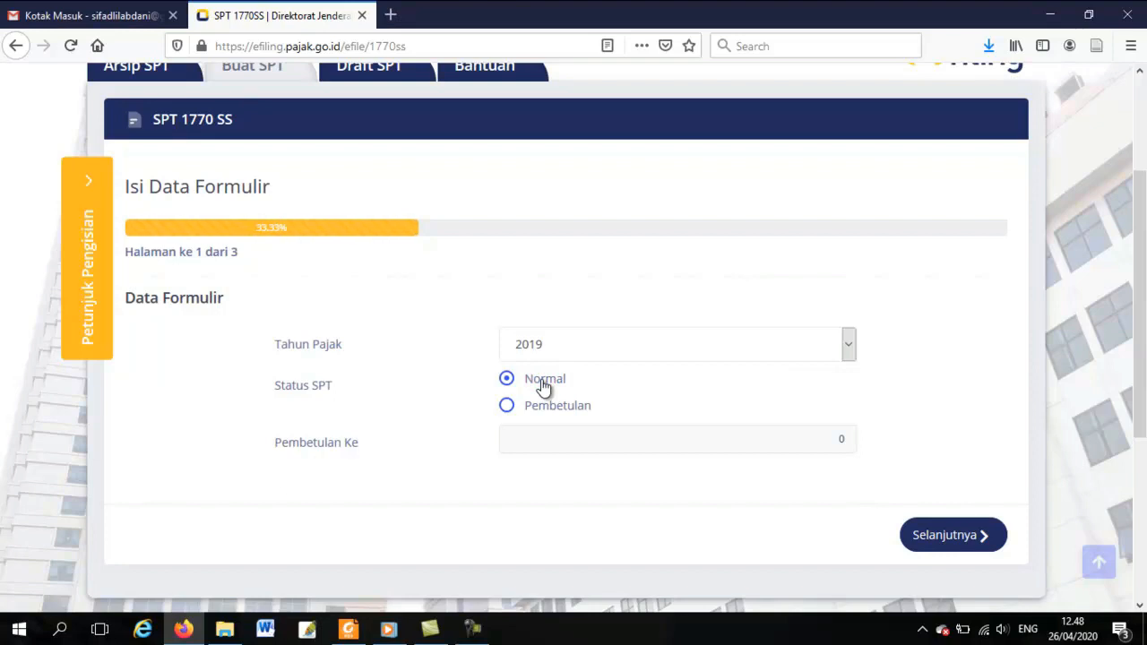
pyautogui.click(960, 532)
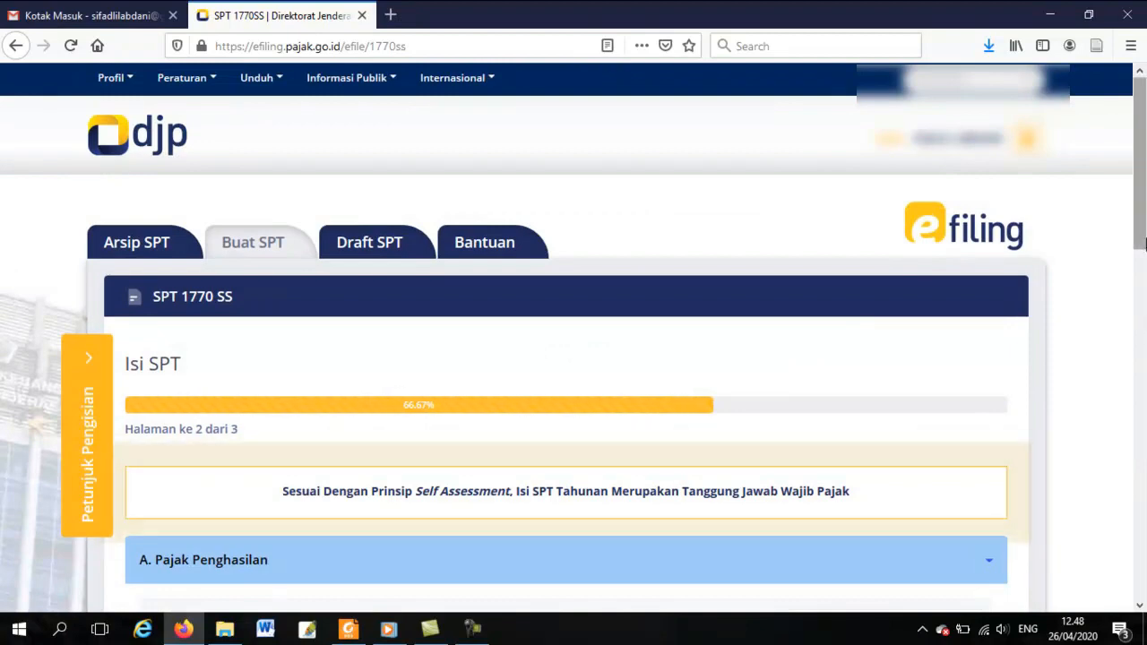
# Copy the total gross income 19.193.720 from row 11 of the 1721-A2 slip in Foxit Reader into item 1 of section A in Firefox.
pyautogui.moveTo(1144, 240); pyautogui.dragTo(1145, 368)
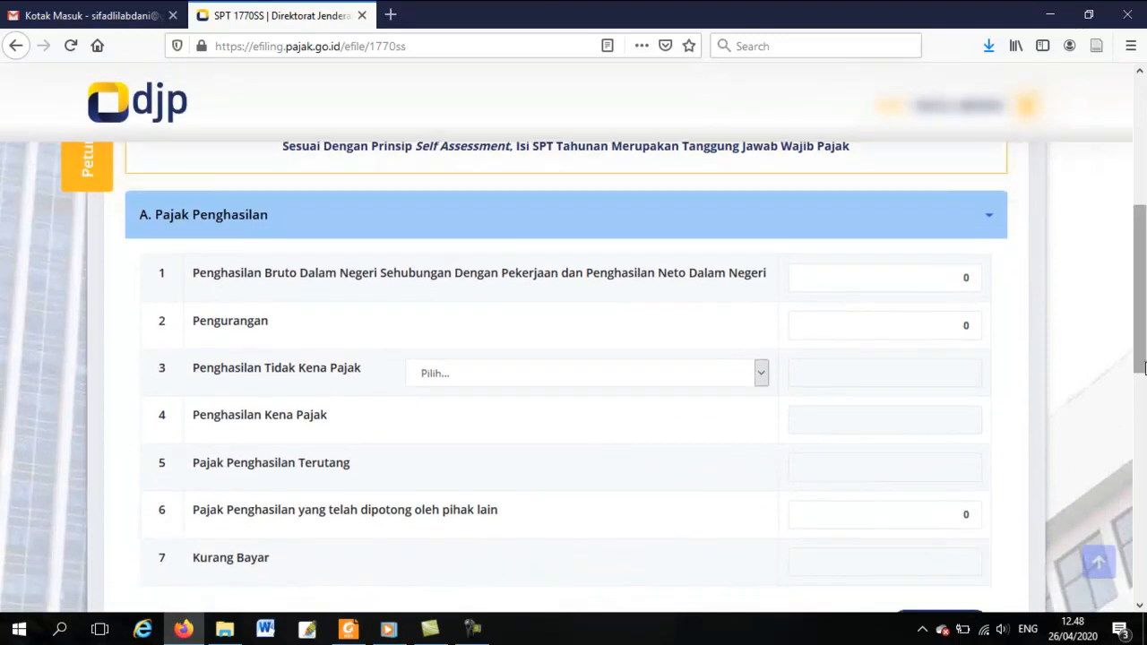
pyautogui.doubleClick(969, 281)
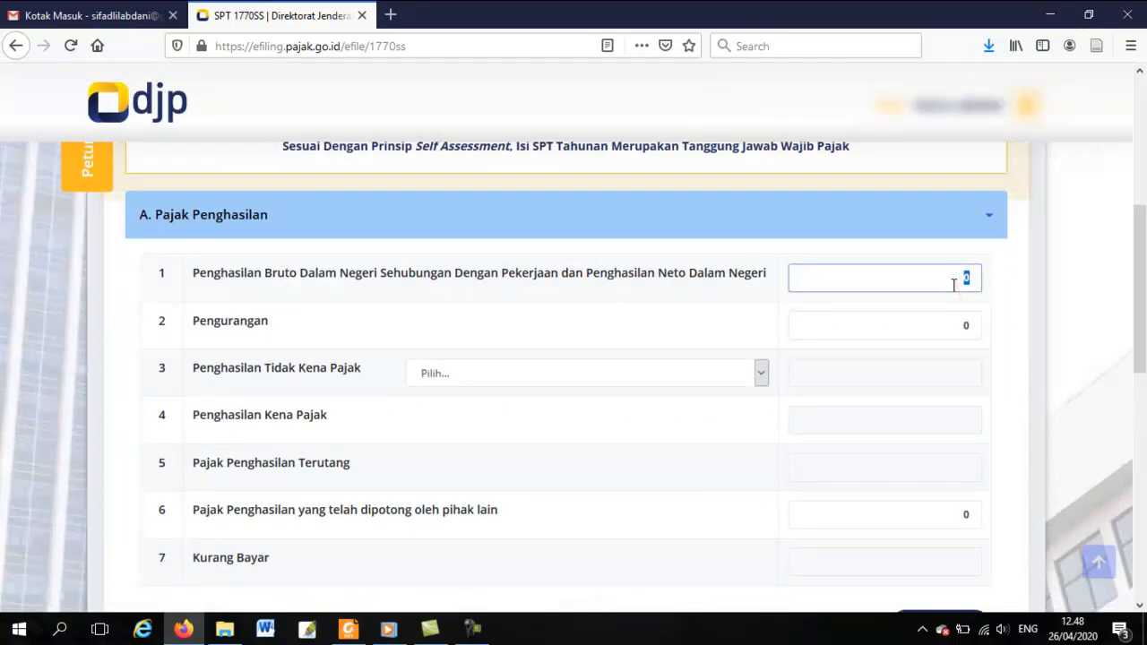
pyautogui.click(356, 631)
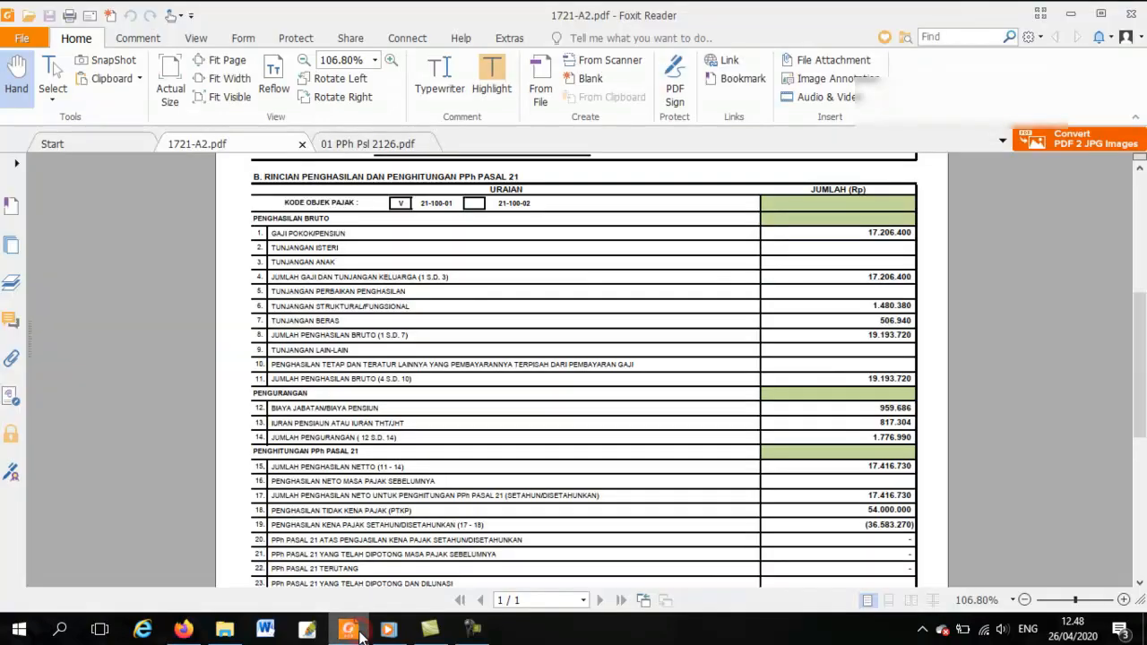
pyautogui.moveTo(1144, 428); pyautogui.dragTo(1142, 284)
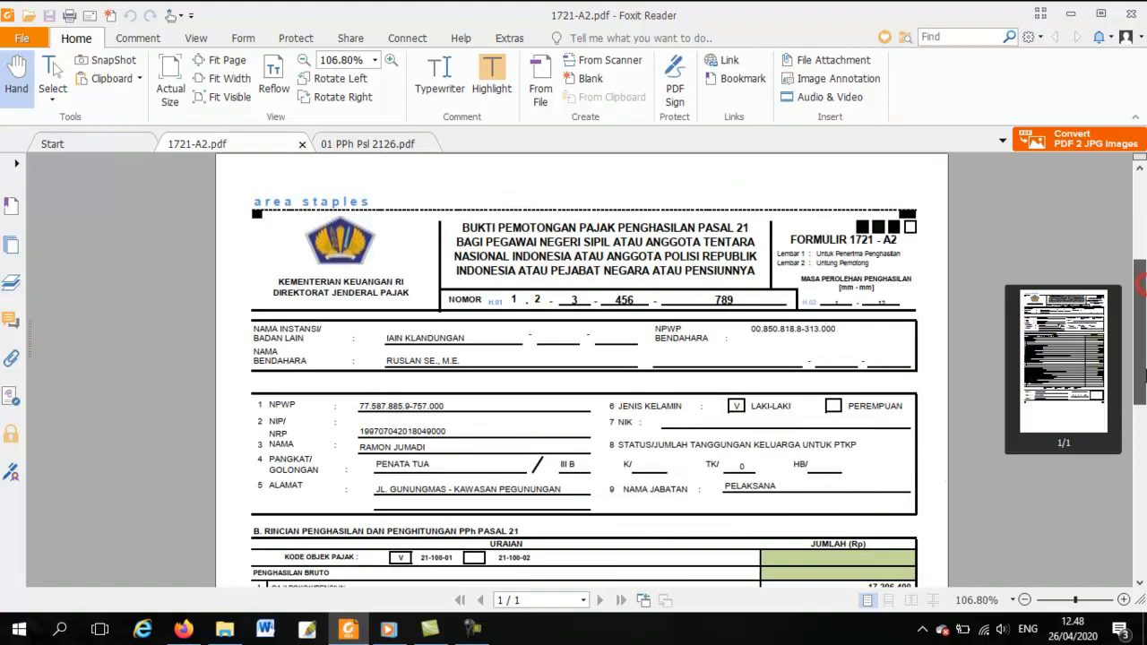
pyautogui.moveTo(1146, 374); pyautogui.dragTo(1145, 409)
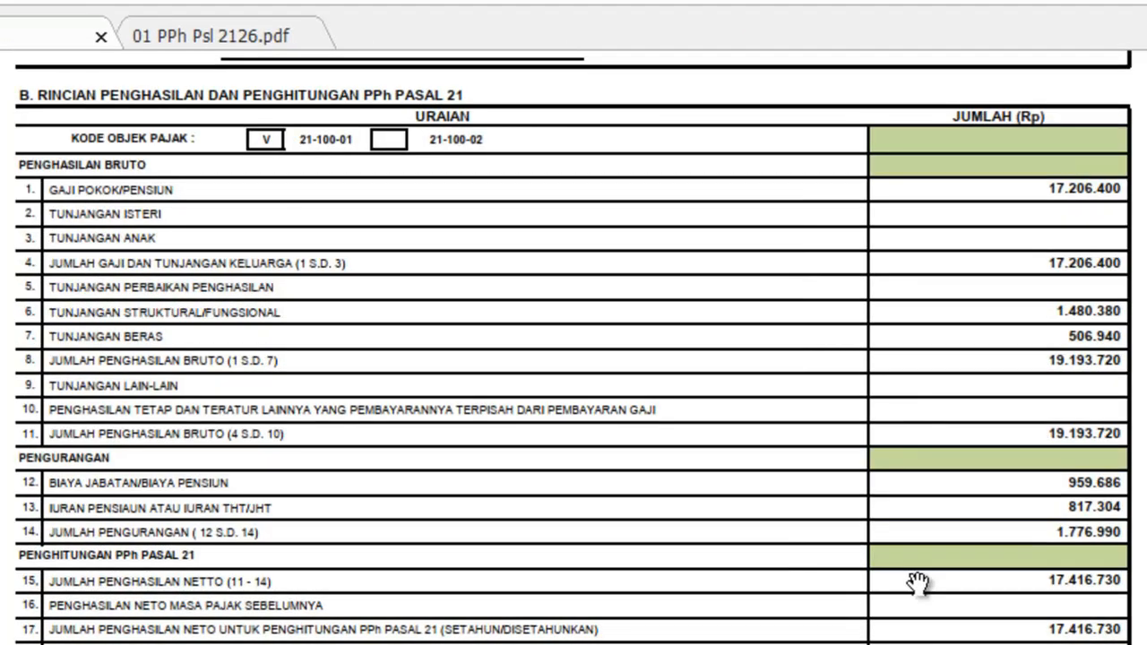
pyautogui.click(918, 581)
pyautogui.click(1050, 423)
pyautogui.moveTo(1051, 427); pyautogui.dragTo(1133, 446)
pyautogui.hotkey('ctrl', 'c')
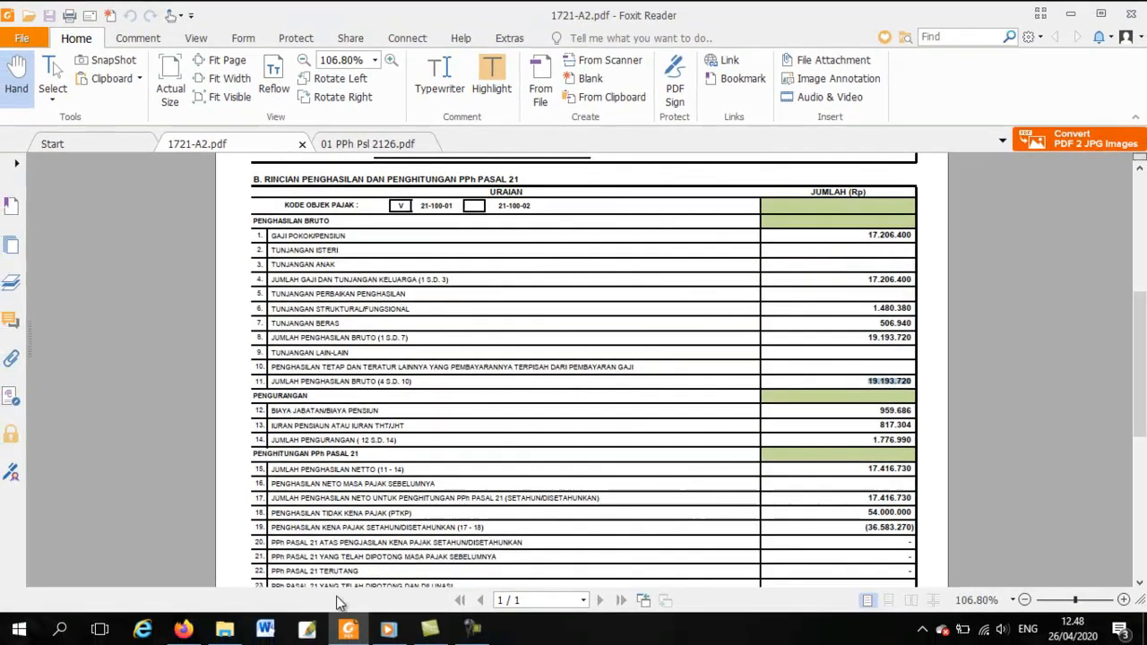
pyautogui.click(182, 629)
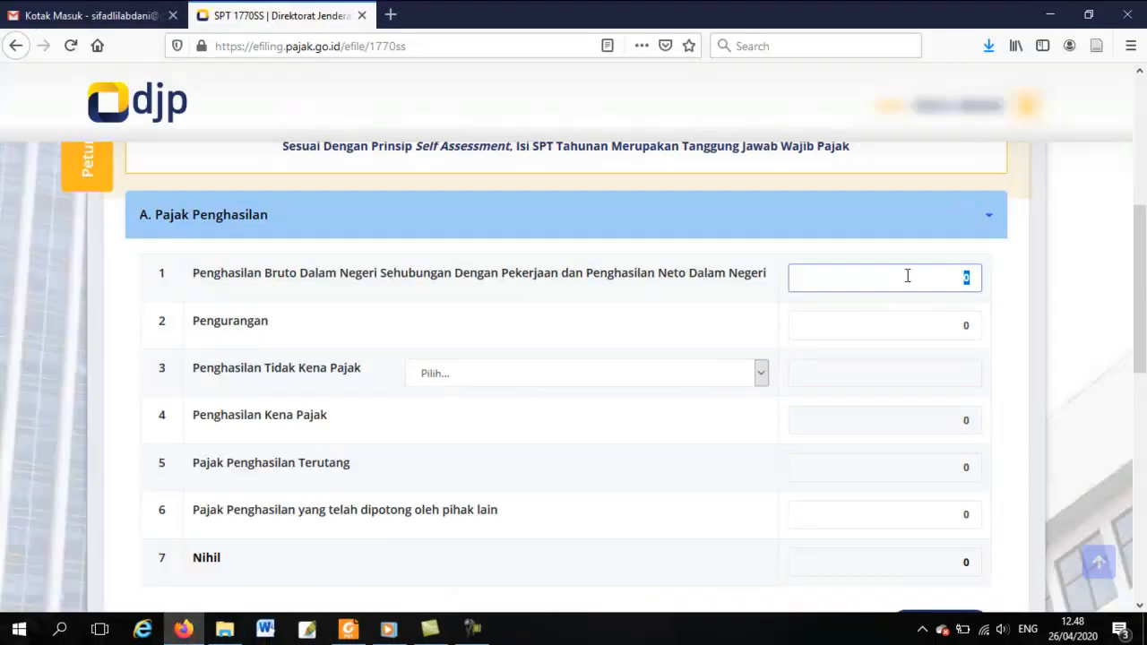
pyautogui.hotkey('ctrl', 'v')
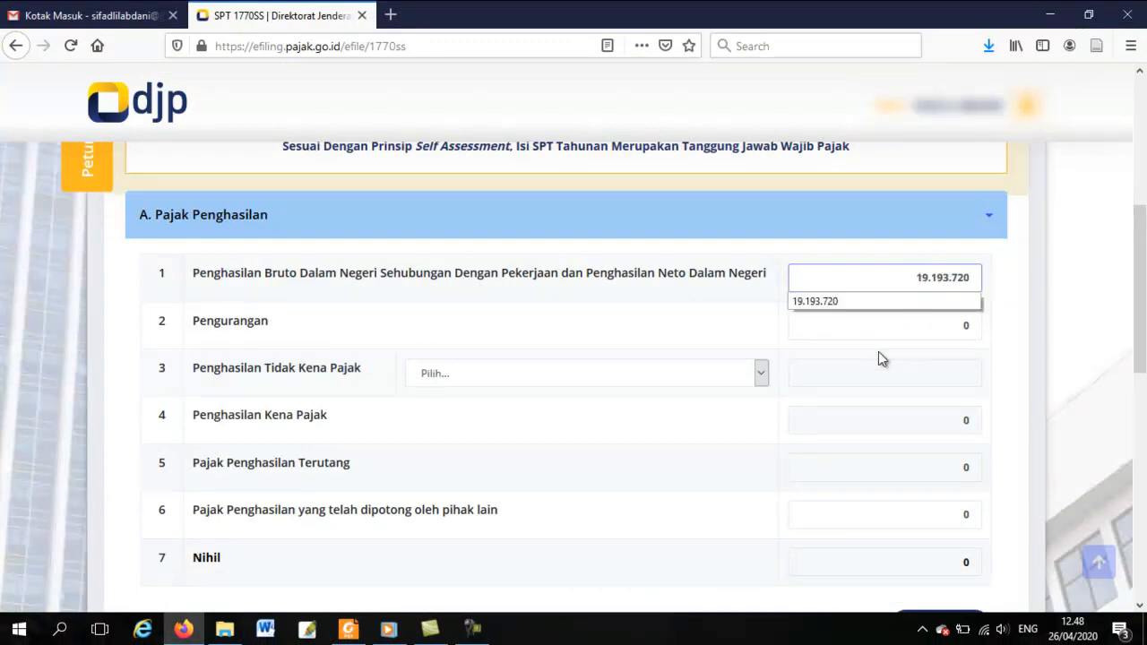
# Copy the total deductions 1.776.990 from row 14 of the 1721-A2 slip into item 2, Pengurangan, of the tax form.
pyautogui.click(901, 325)
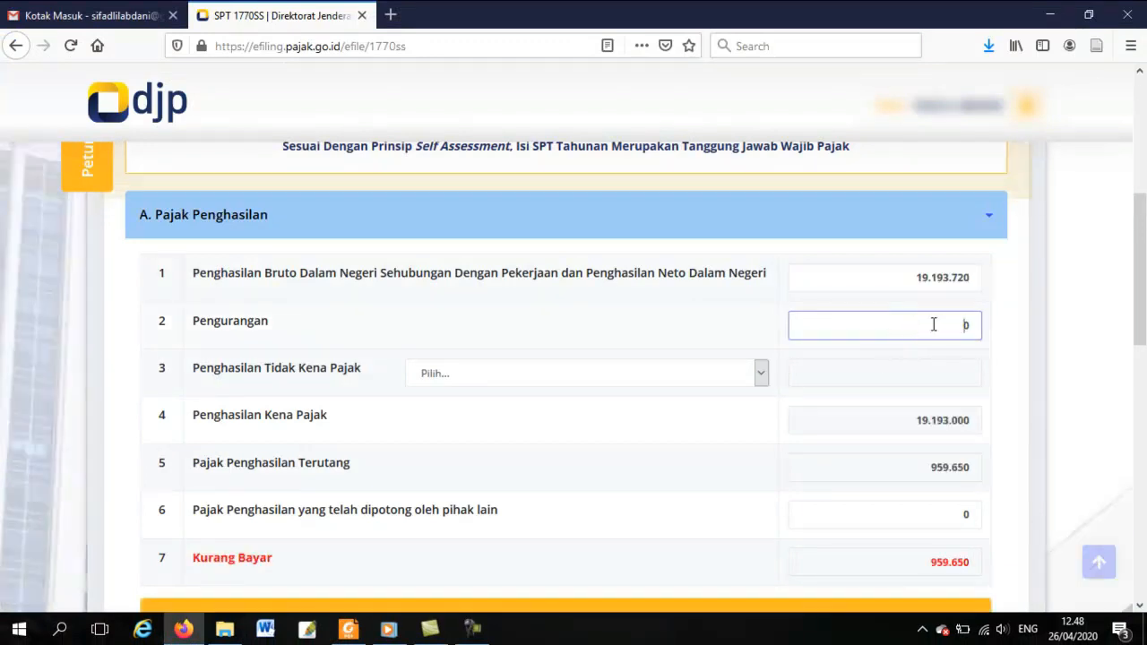
pyautogui.doubleClick(967, 325)
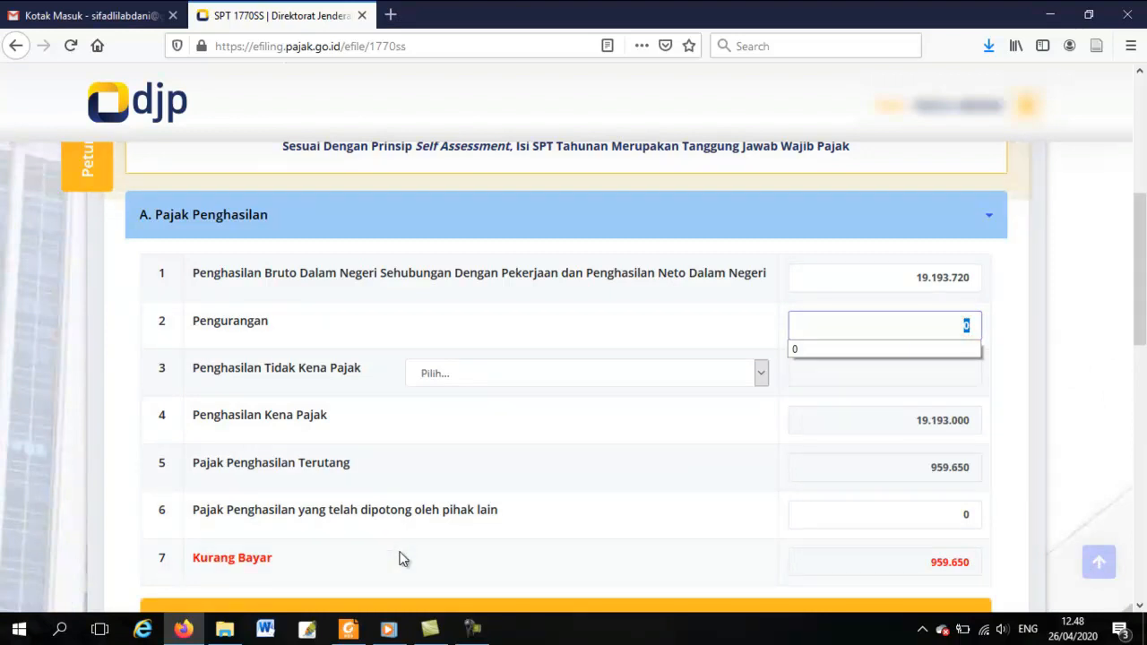
pyautogui.click(348, 627)
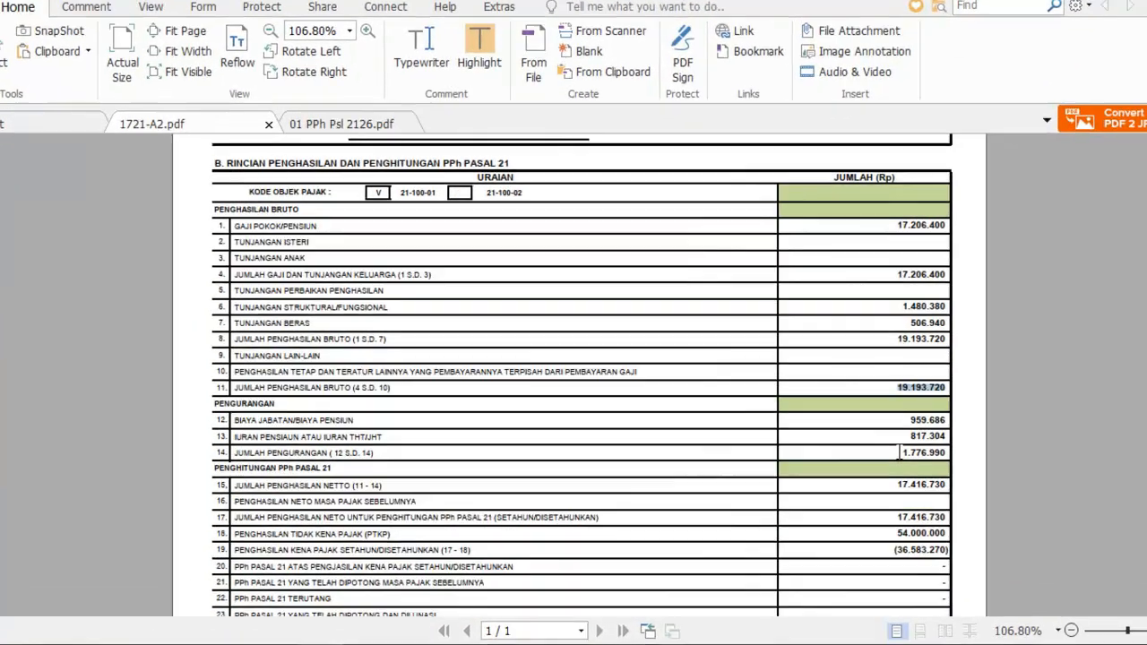
pyautogui.moveTo(870, 439); pyautogui.dragTo(909, 438)
pyautogui.hotkey('ctrl', 'c')
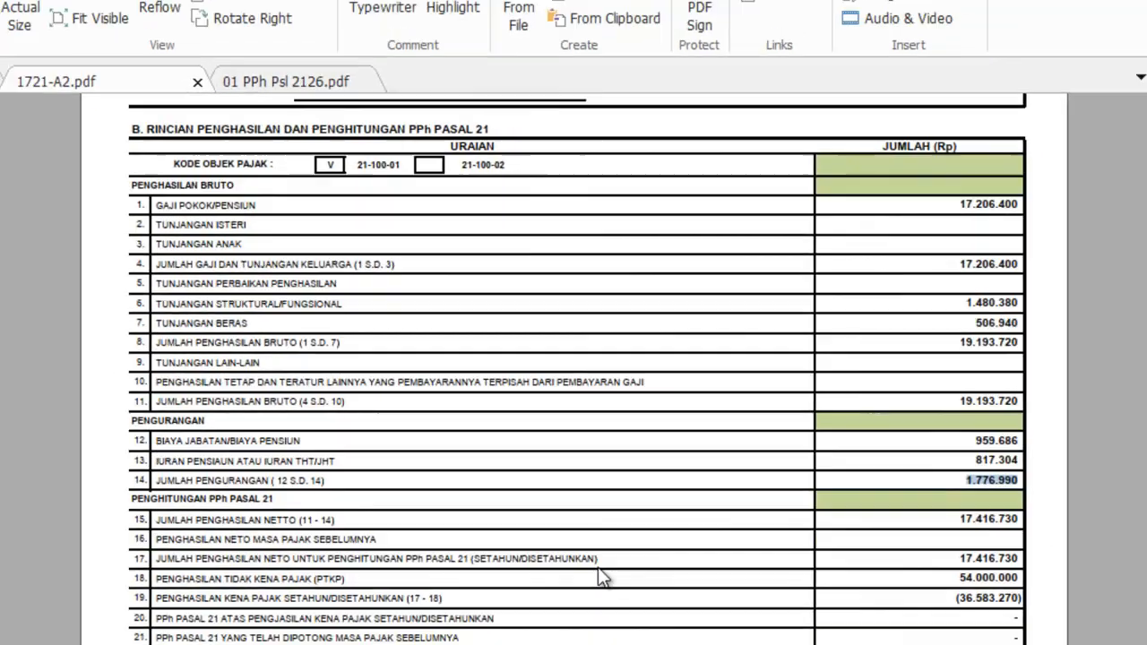
pyautogui.hotkey('alt', 'Tab')
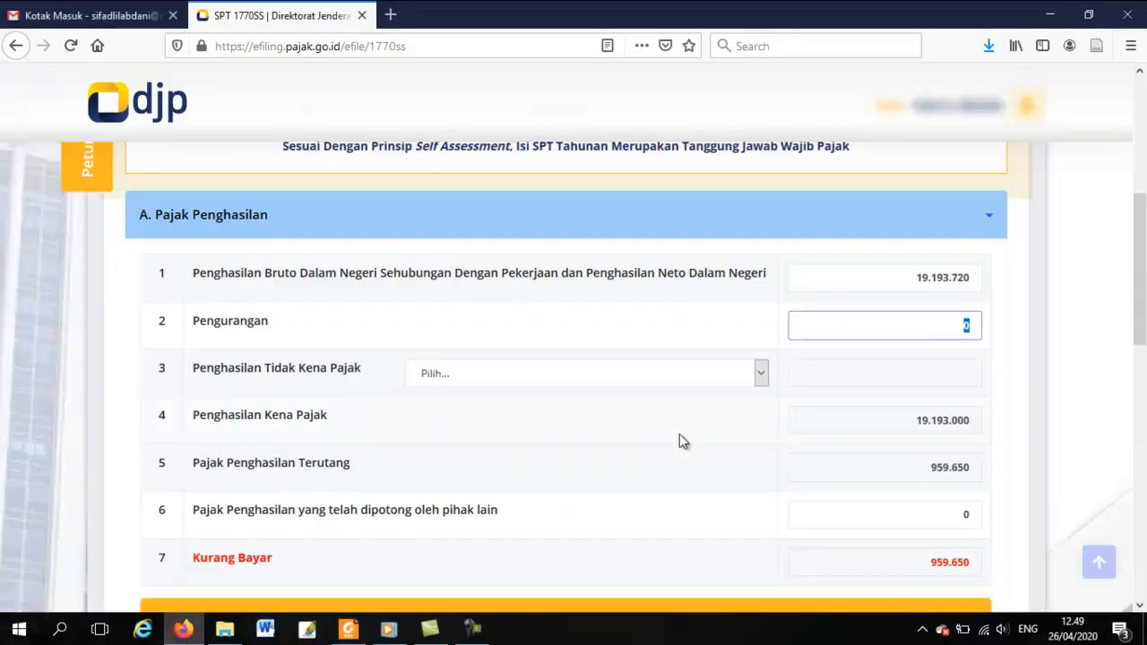
pyautogui.hotkey('ctrl', 'v')
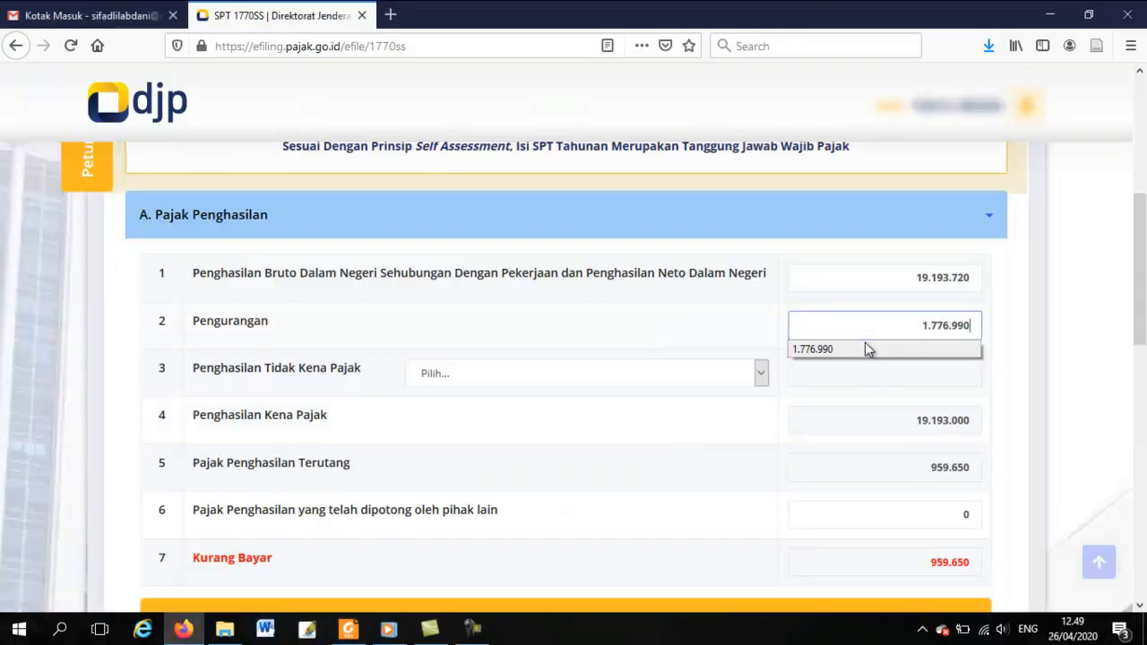
# Set the Penghasilan Tidak Kena Pajak status in item 3 to TK/0 Tidak Kawin Tidak Ada Tanggungan.
pyautogui.click(897, 380)
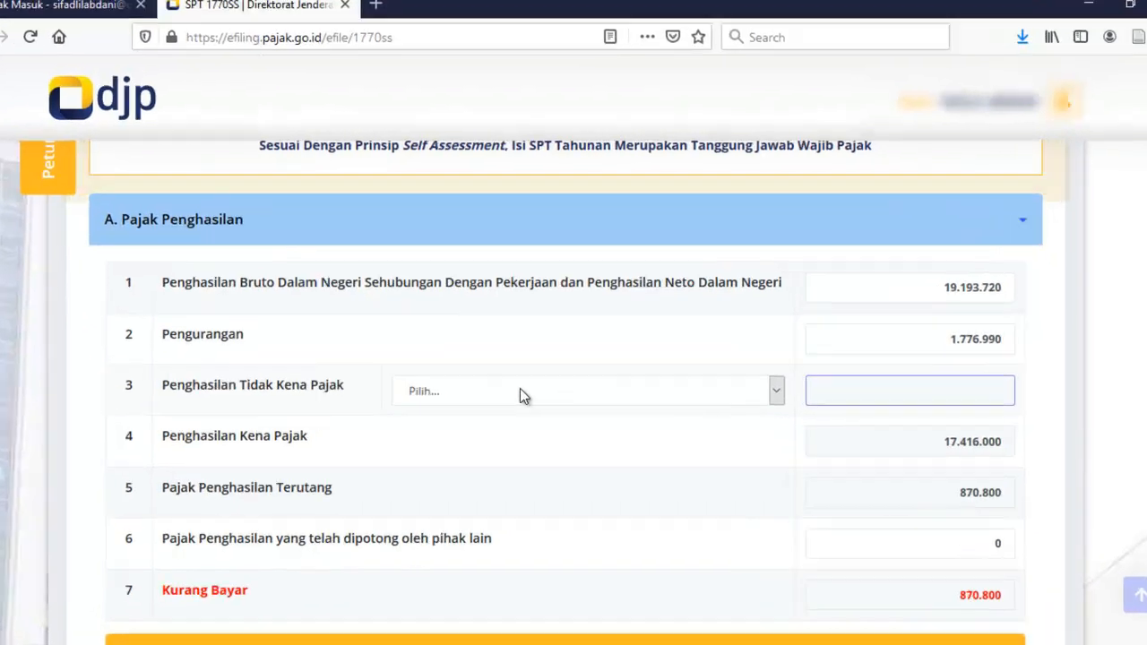
pyautogui.click(525, 377)
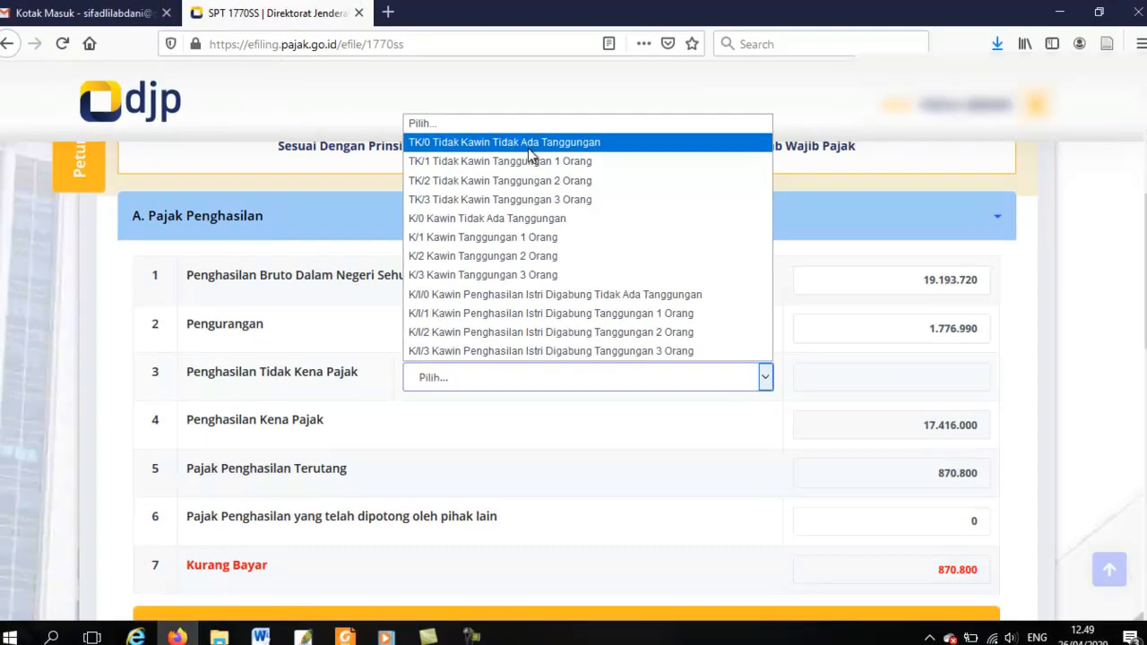
pyautogui.click(496, 136)
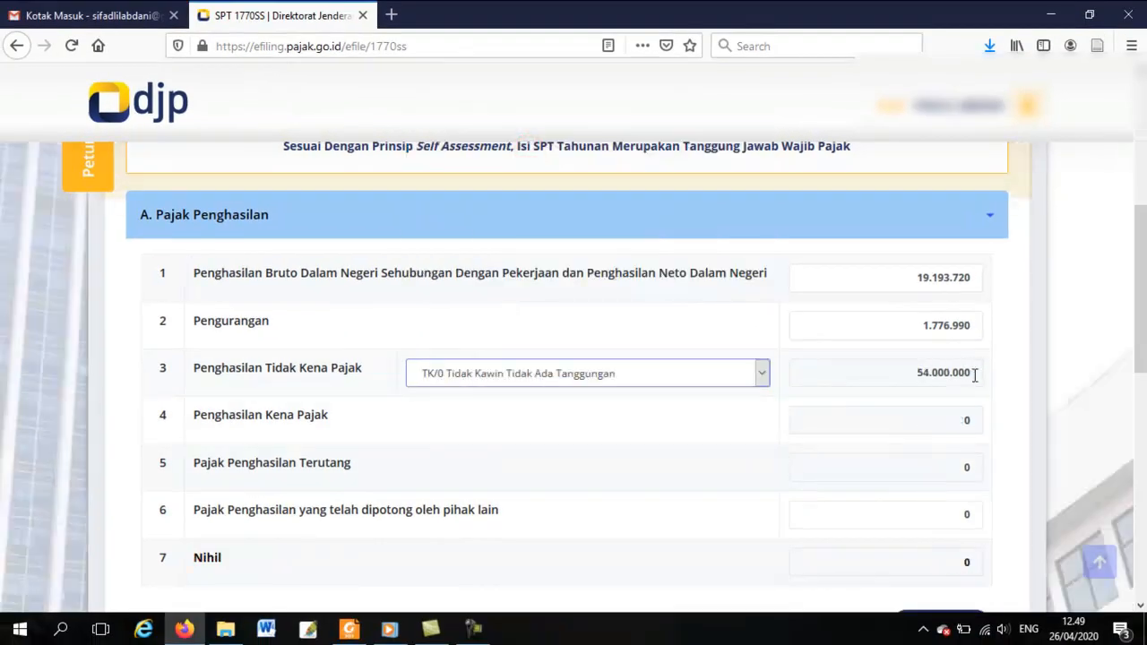
# Try the status K/0 Kawin Tidak Ada Tanggungan, and check the PTKP allowances in 01 PPh Psl 2126.pdf in Foxit Reader before returning to Firefox.
pyautogui.click(760, 378)
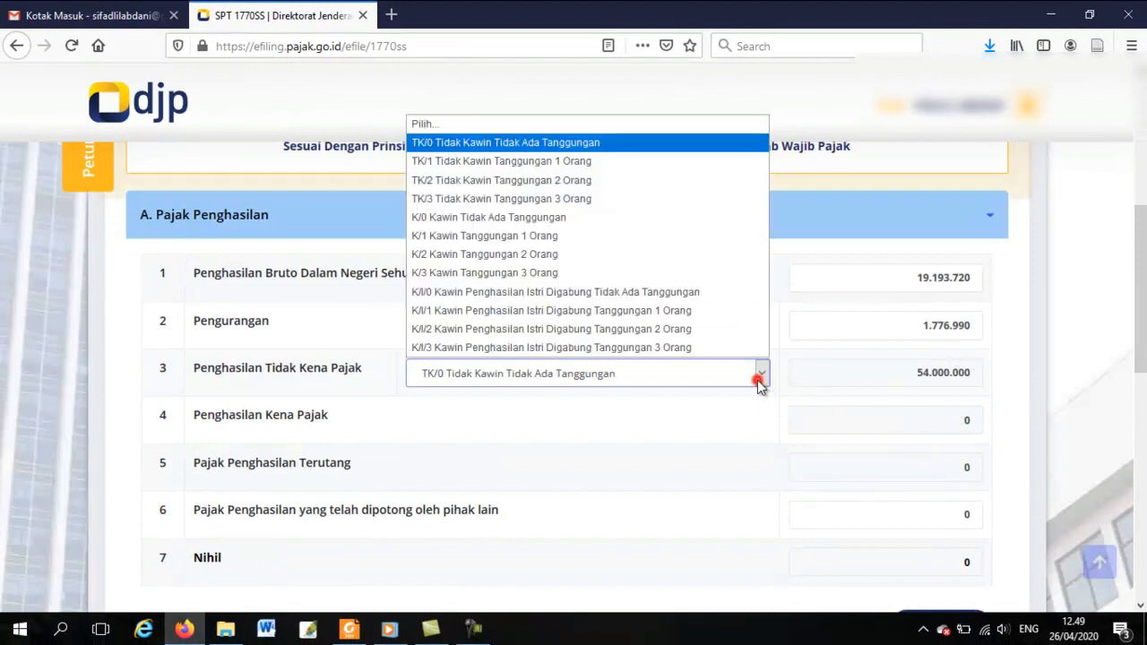
pyautogui.click(547, 219)
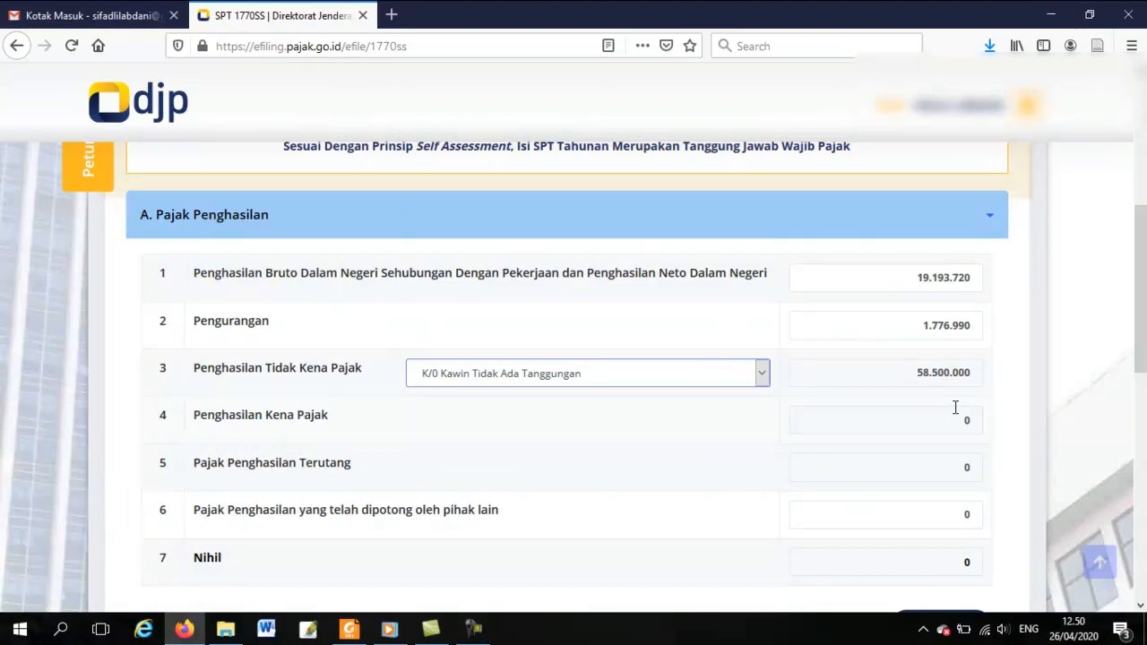
pyautogui.click(349, 629)
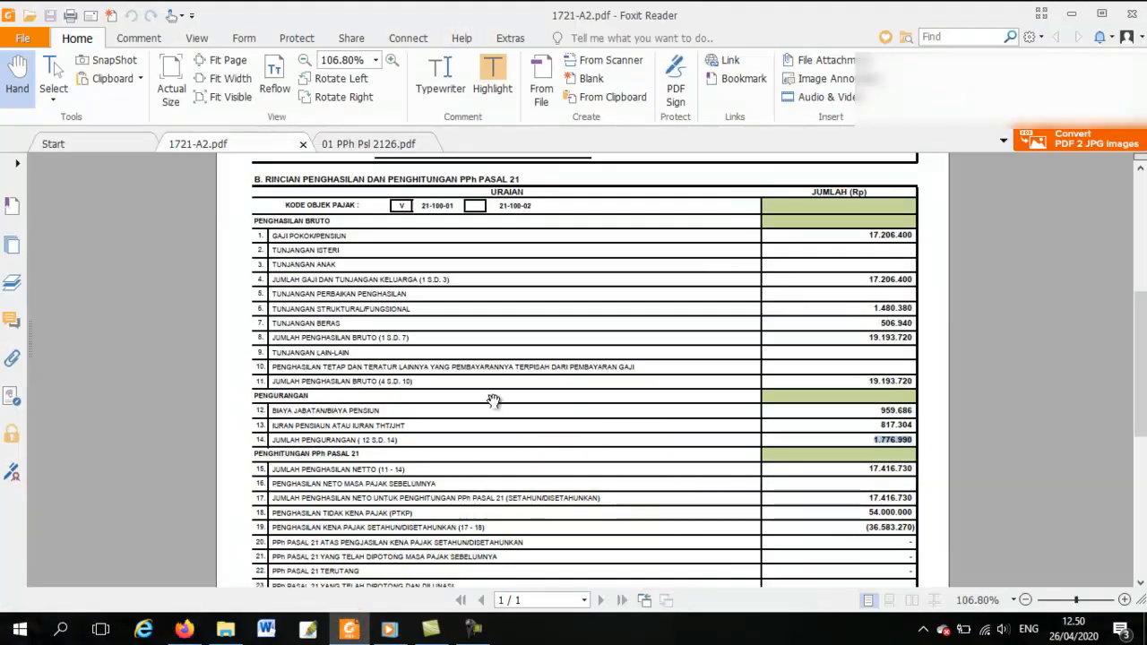
pyautogui.click(374, 145)
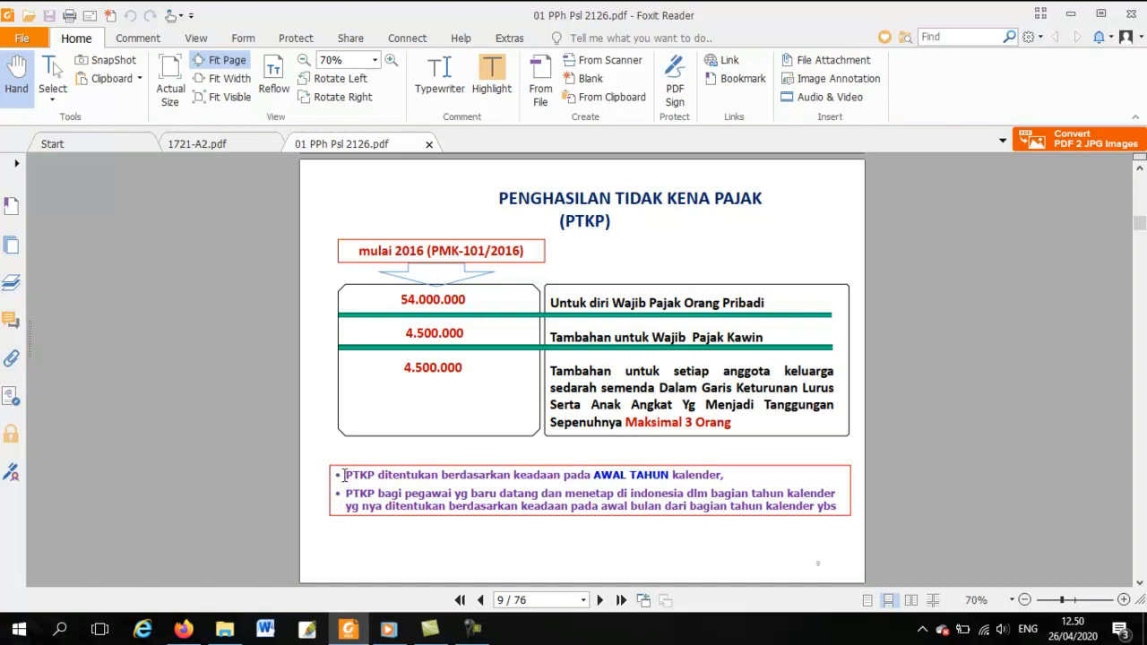
pyautogui.click(183, 629)
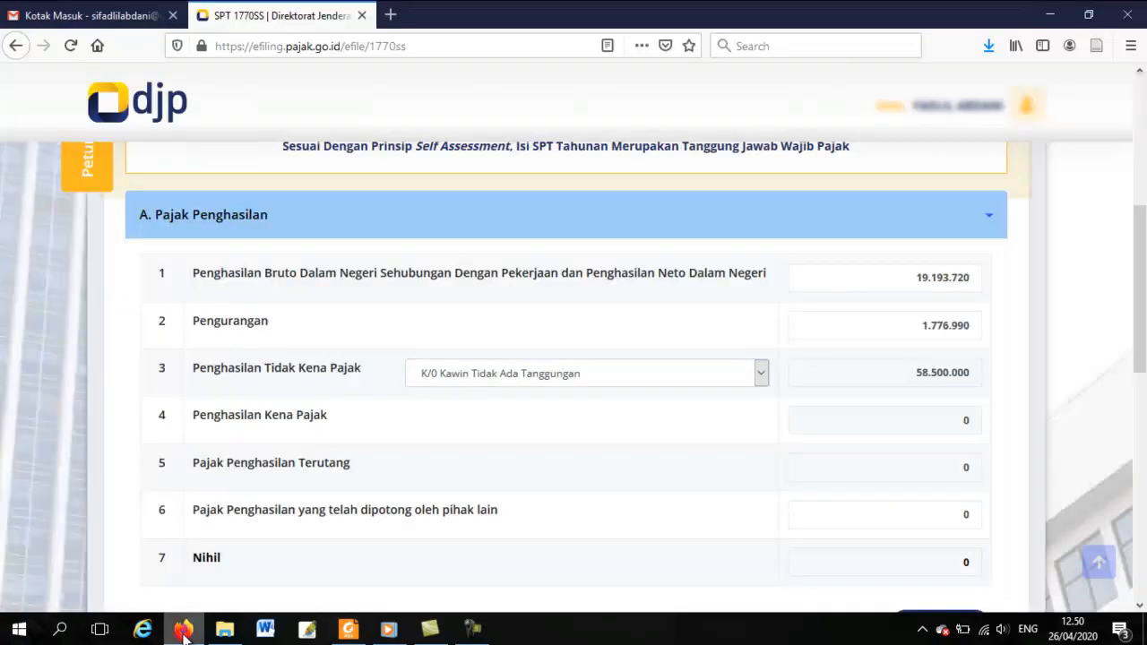
# Restore the item 3 status to TK/0 Tidak Kawin Tidak Ada Tanggungan, and continue to section B of the form.
pyautogui.click(761, 382)
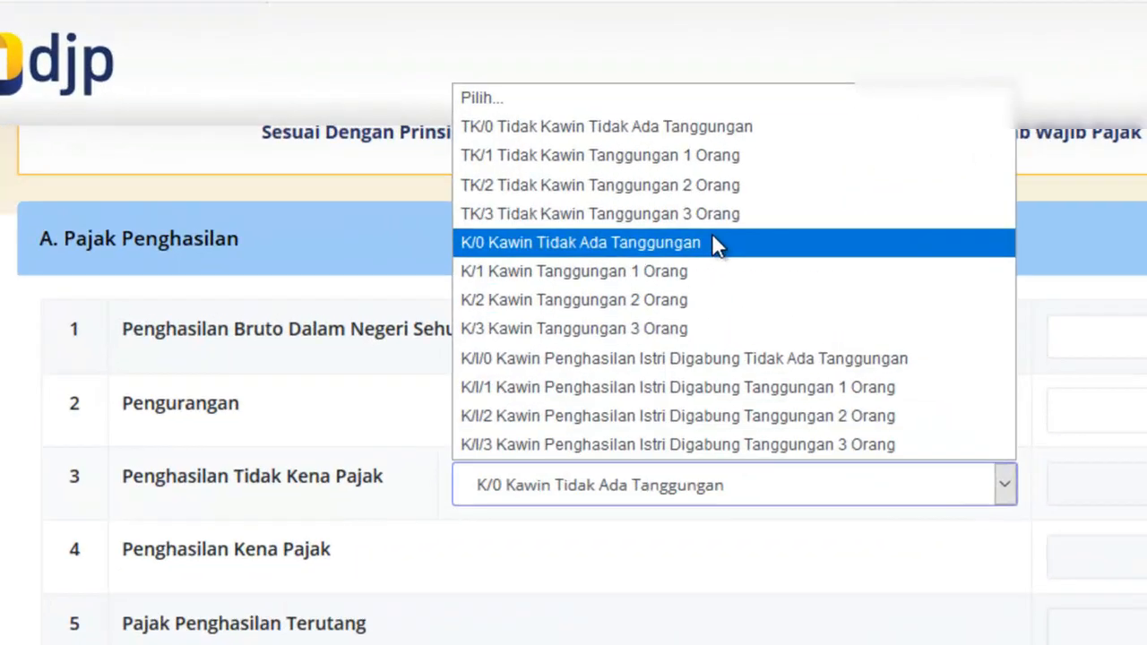
pyautogui.click(719, 129)
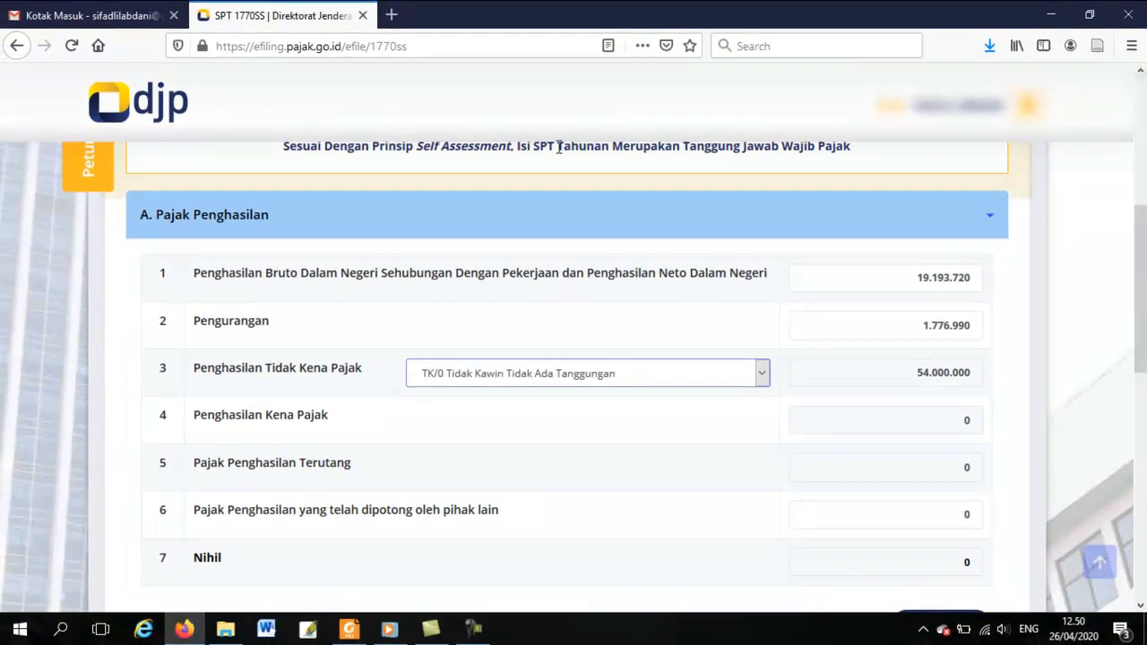
pyautogui.scroll(-2, 1143, 343)
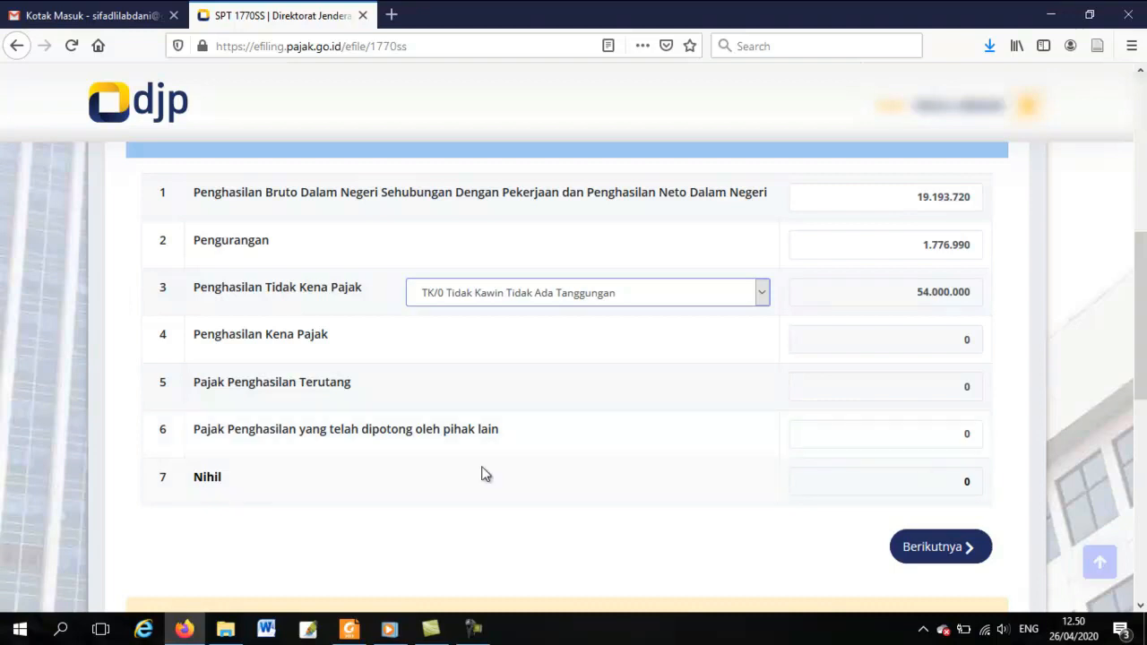
pyautogui.click(939, 563)
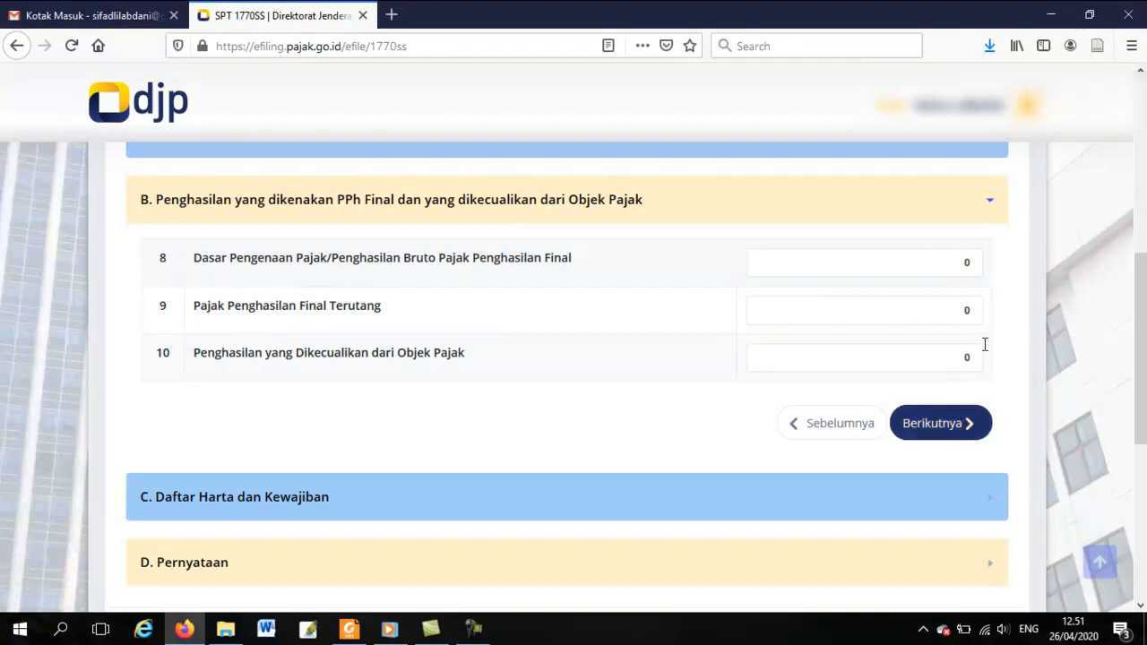
# Leave the final income amounts in section B and the assets and debts in section C at 0, and continue to section D.
pyautogui.click(932, 430)
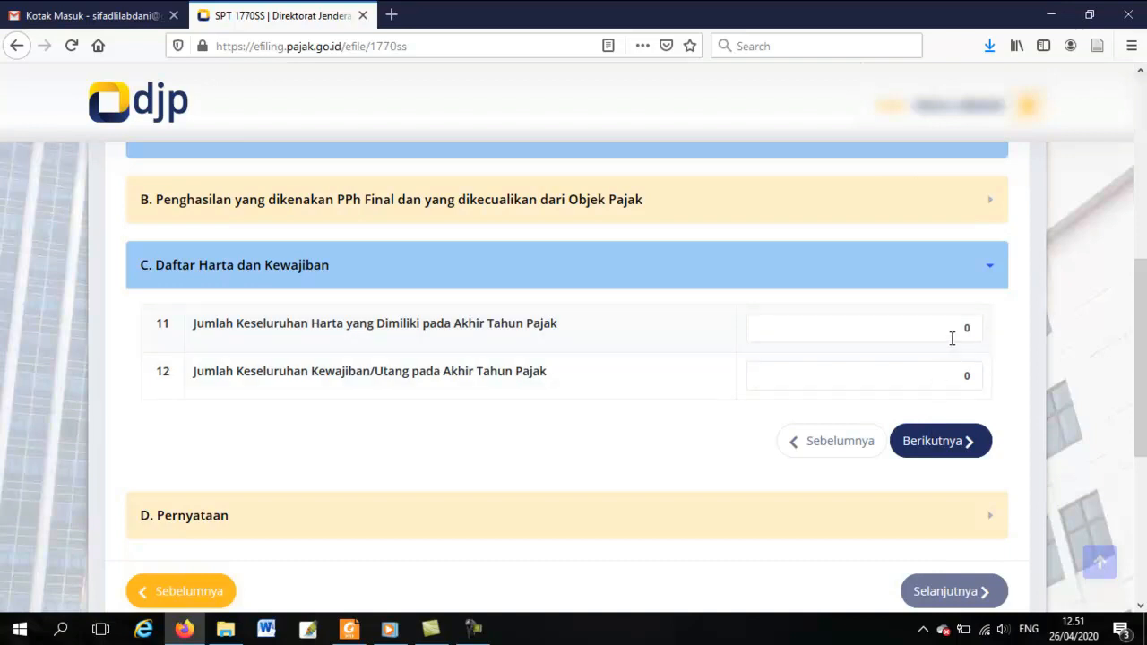
pyautogui.moveTo(950, 335); pyautogui.dragTo(972, 336)
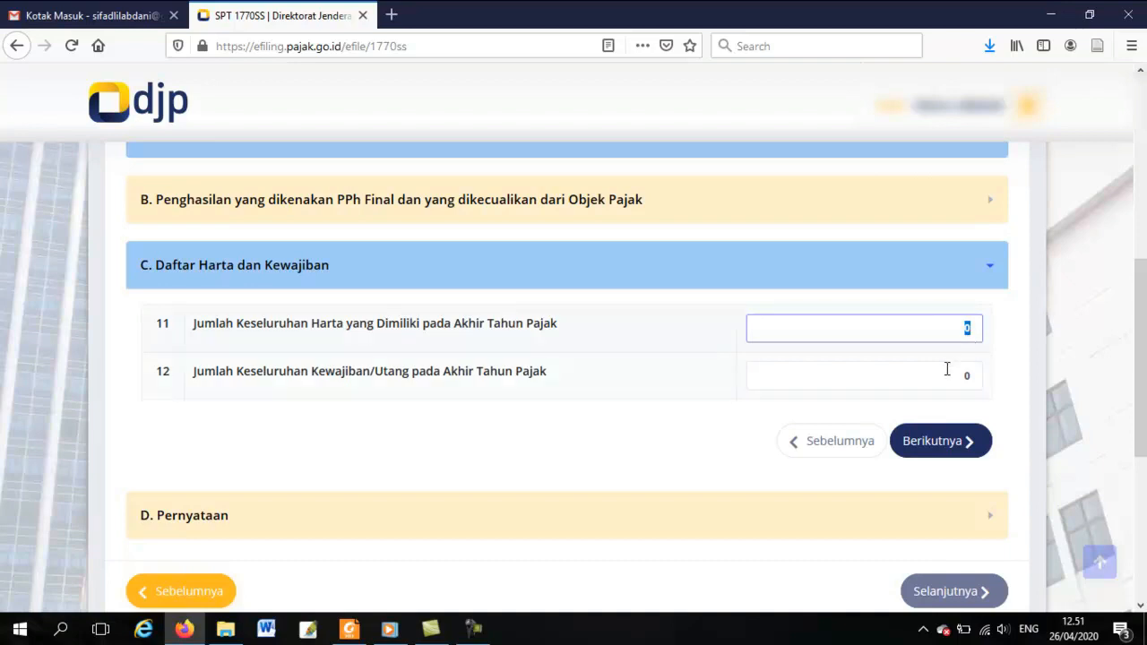
pyautogui.click(948, 369)
pyautogui.moveTo(953, 371); pyautogui.dragTo(972, 370)
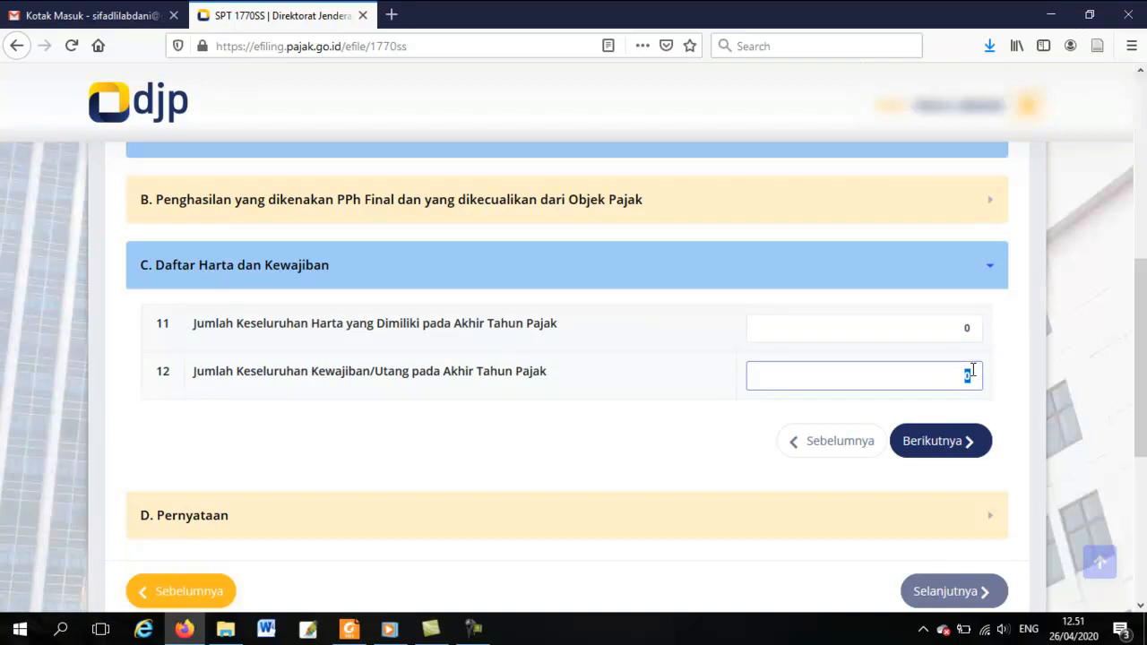
pyautogui.click(678, 451)
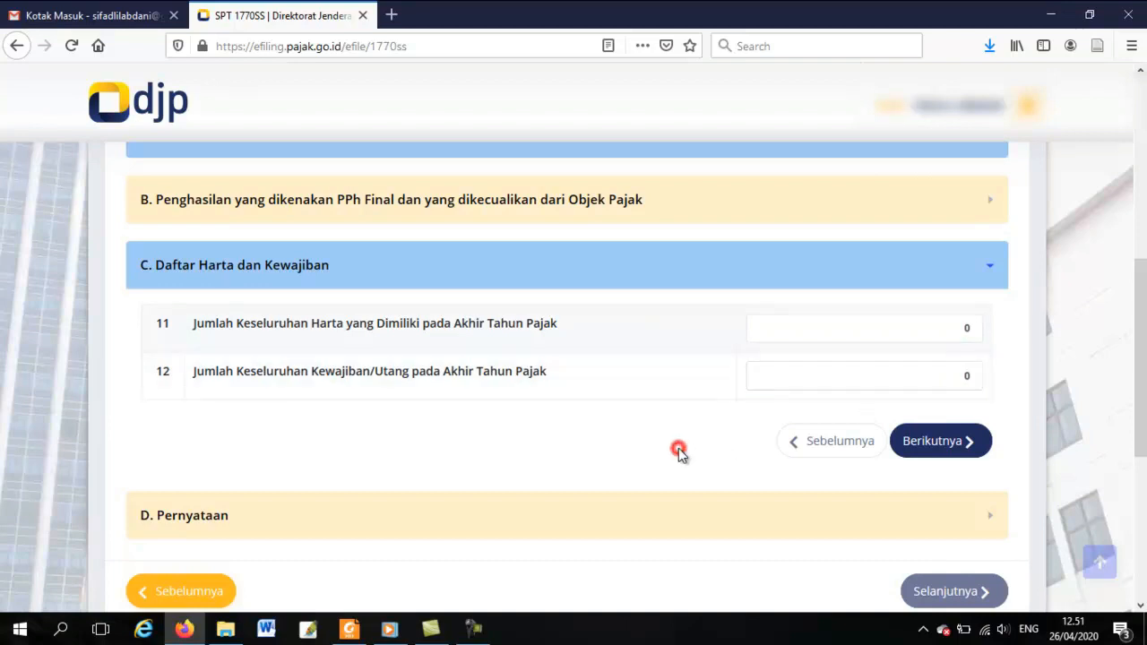
pyautogui.click(946, 448)
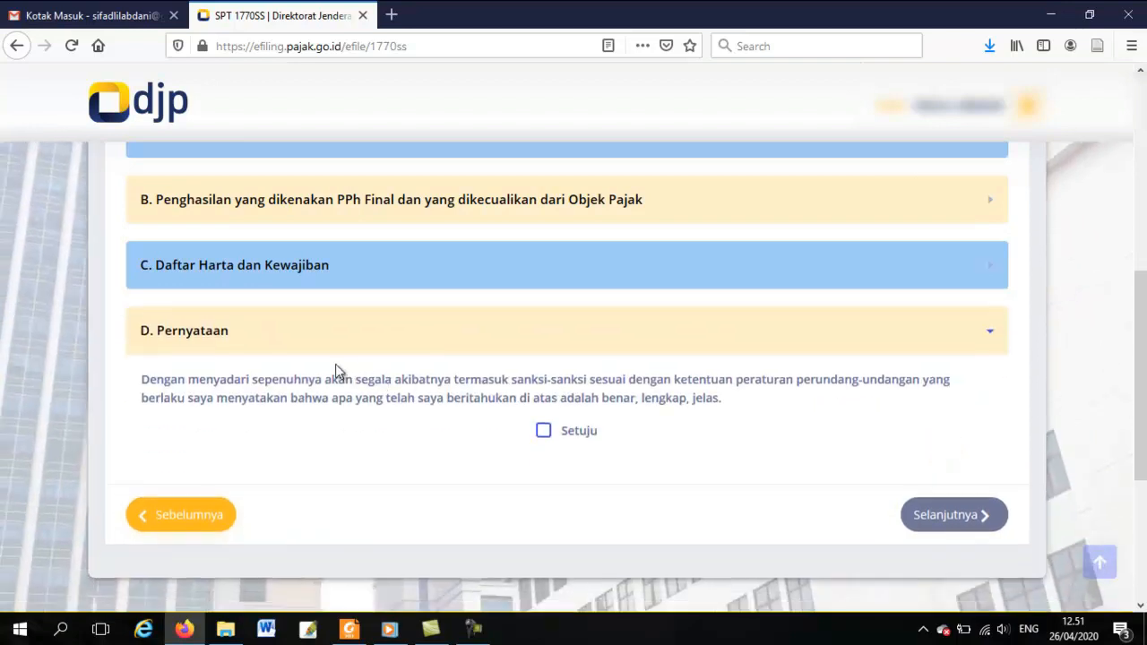
# Agree to the declaration in section D, and continue to page 3 to review the SPT summary.
pyautogui.click(543, 433)
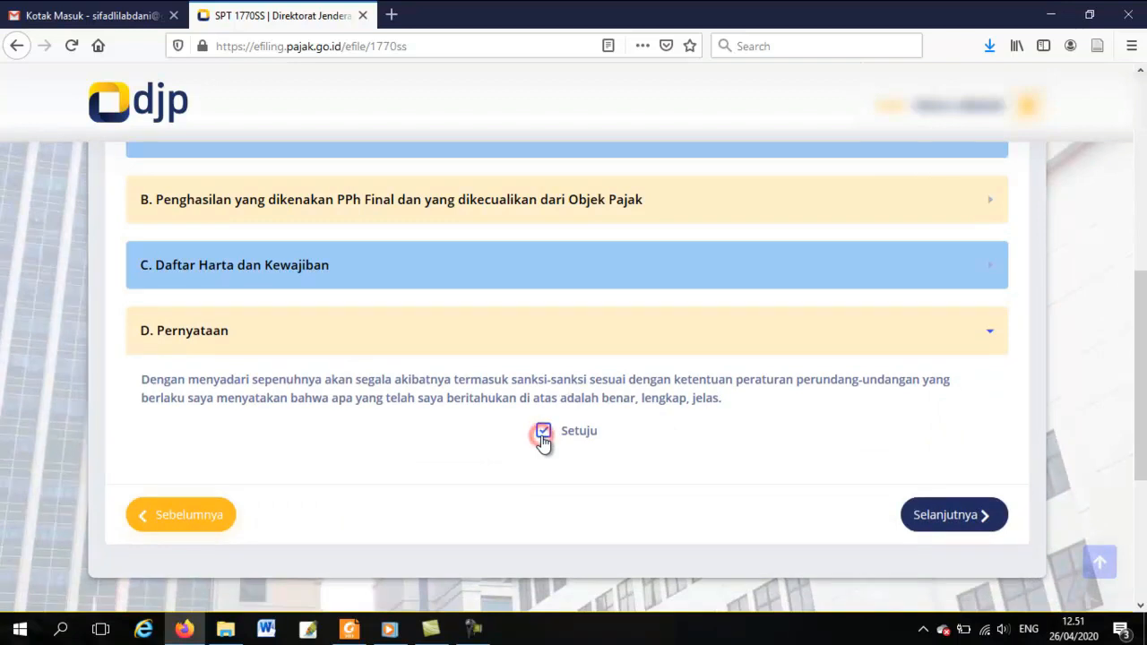
pyautogui.click(930, 518)
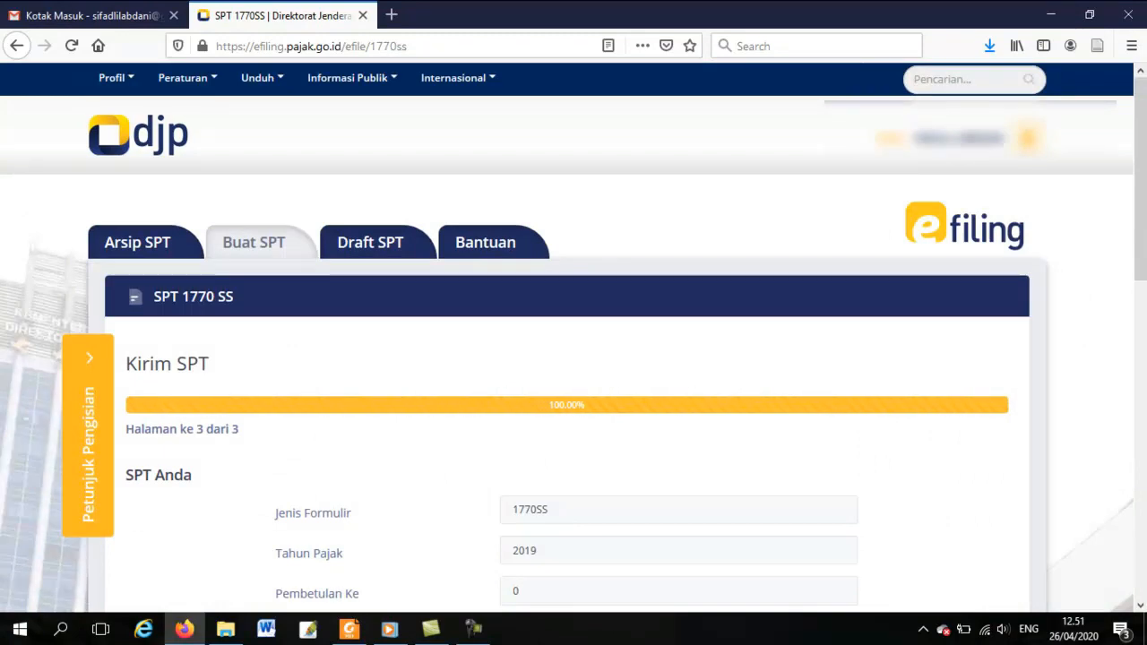
pyautogui.scroll(-2, 574, 337)
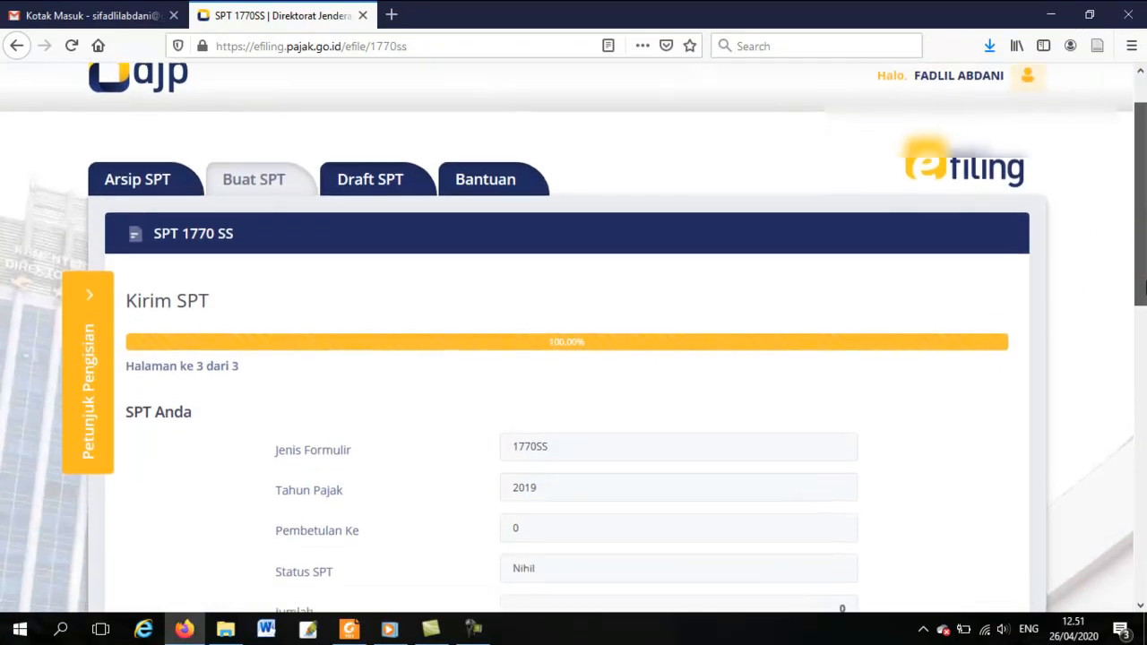
pyautogui.scroll(-2, 574, 337)
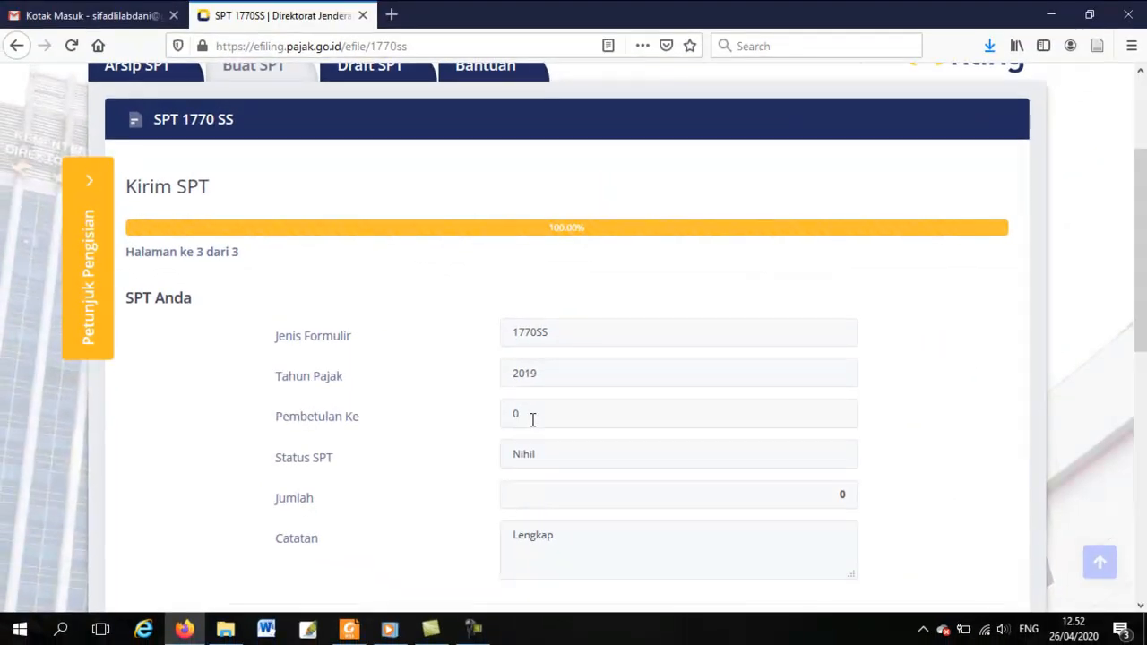
# Request the verification code for submitting the SPT by email, and acknowledge the sent-token notice.
pyautogui.scroll(-2, 1141, 251)
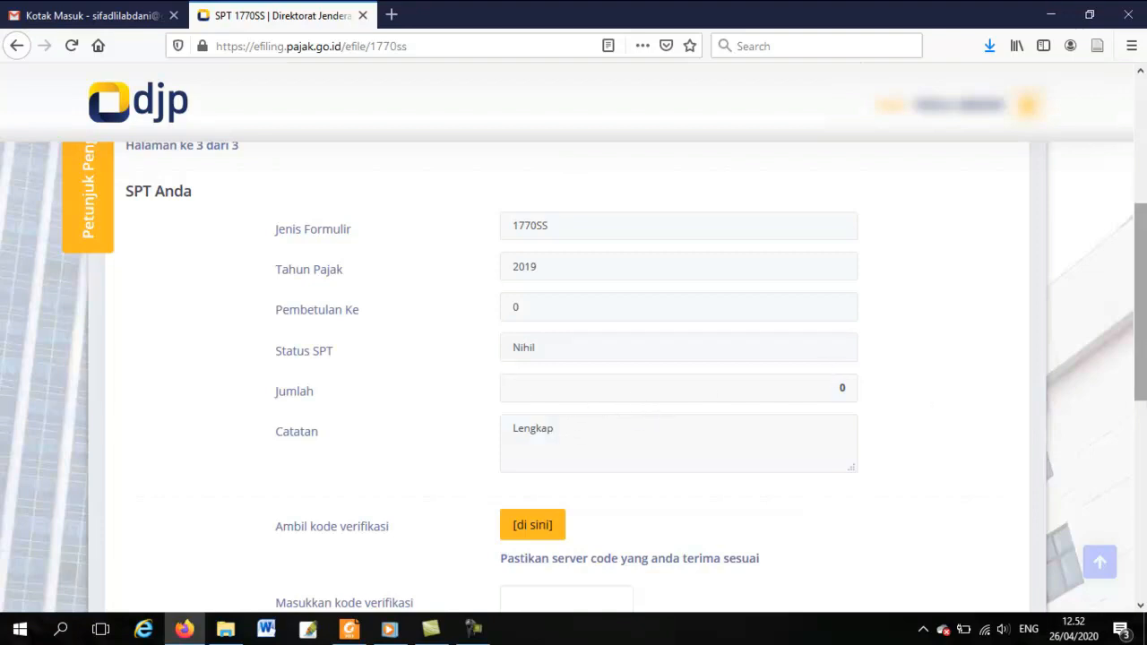
pyautogui.scroll(-3, 1144, 448)
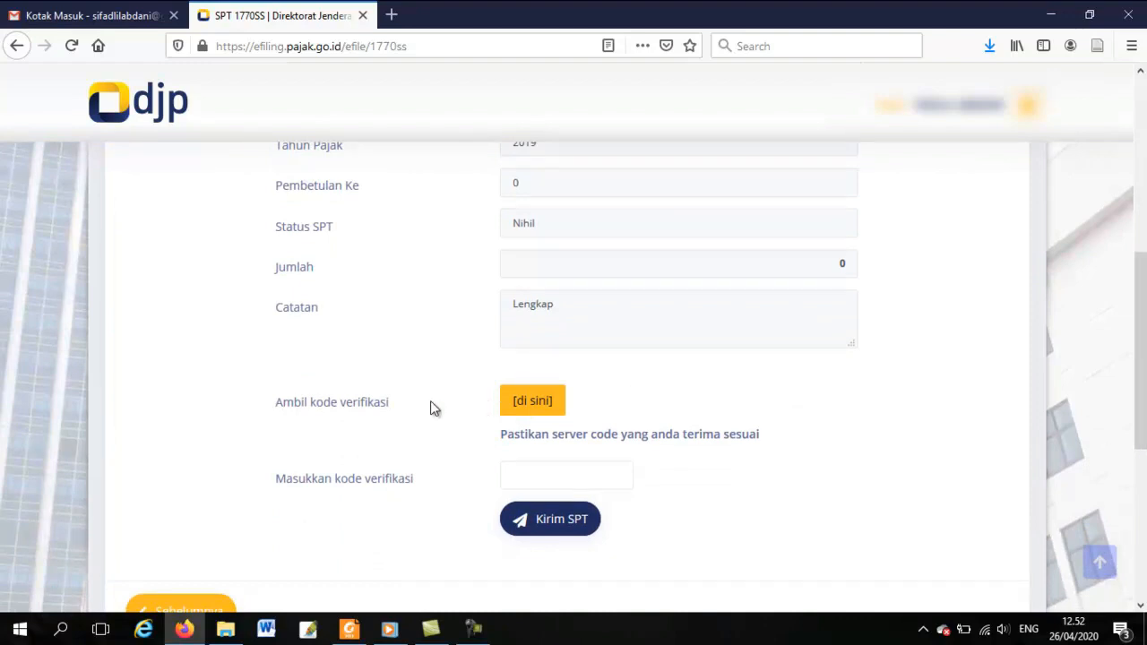
pyautogui.click(545, 403)
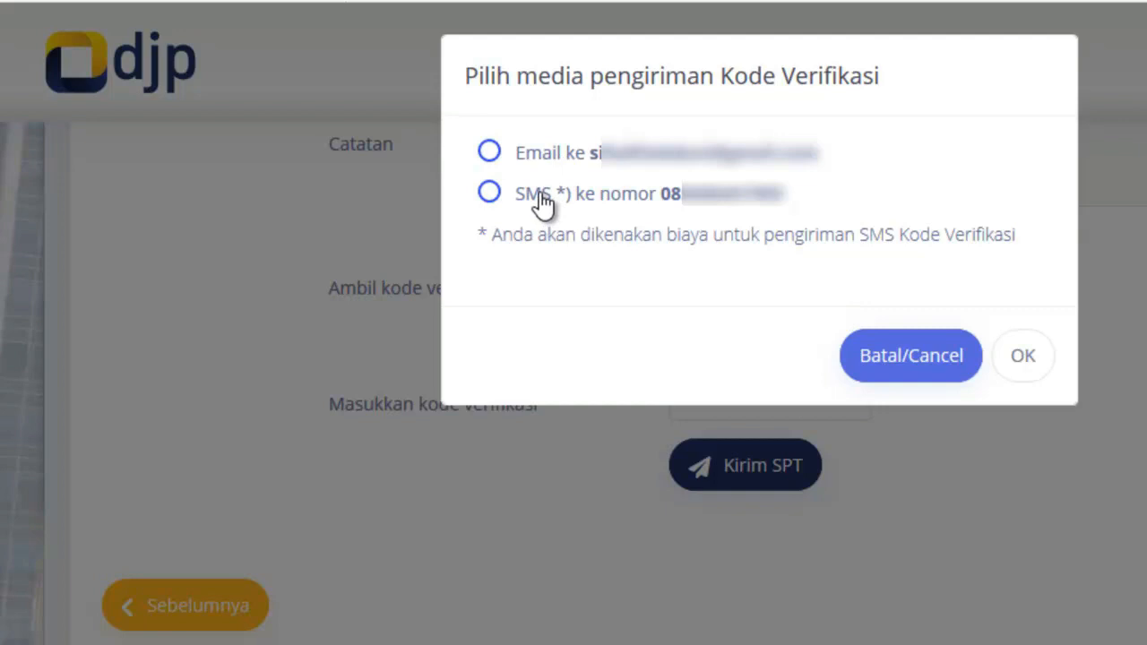
pyautogui.click(491, 154)
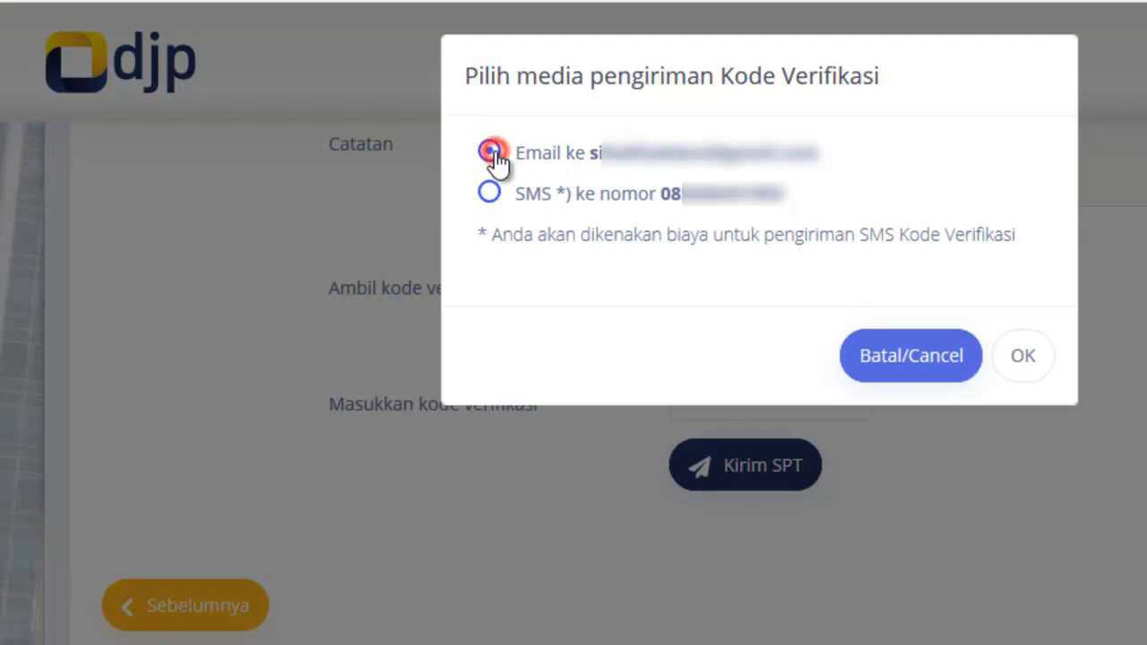
pyautogui.click(1024, 360)
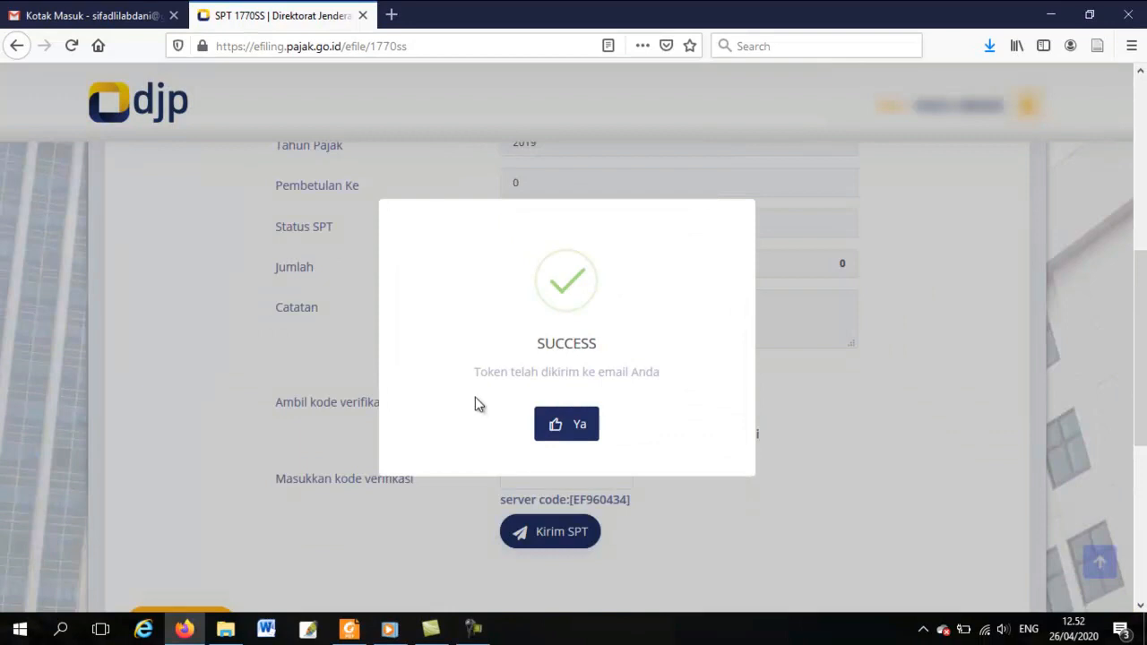
pyautogui.click(574, 427)
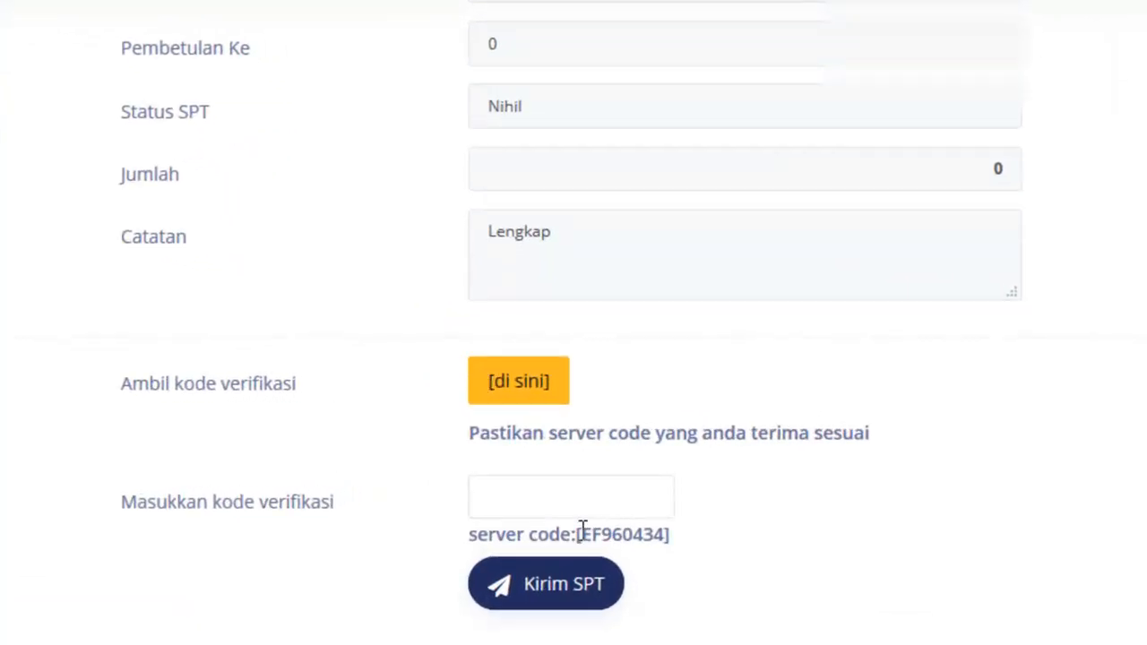
# Open the [e-Filing] Kode Verifikasi email in Gmail and compare its server code with the one on the SPT form.
pyautogui.moveTo(580, 528); pyautogui.dragTo(666, 530)
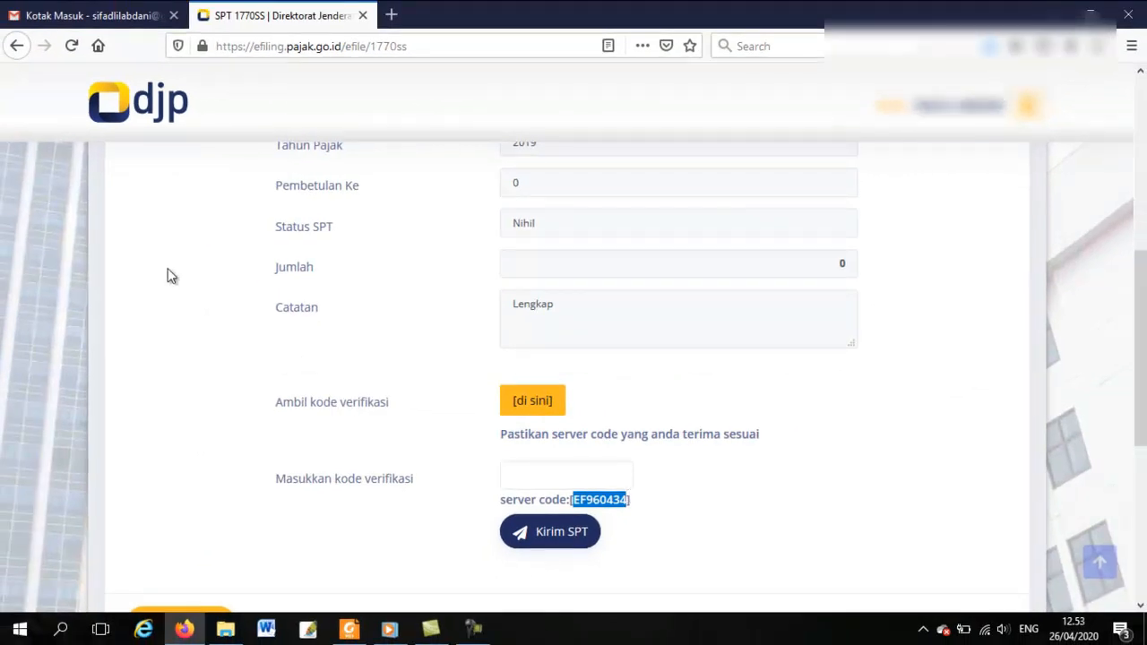
pyautogui.click(95, 22)
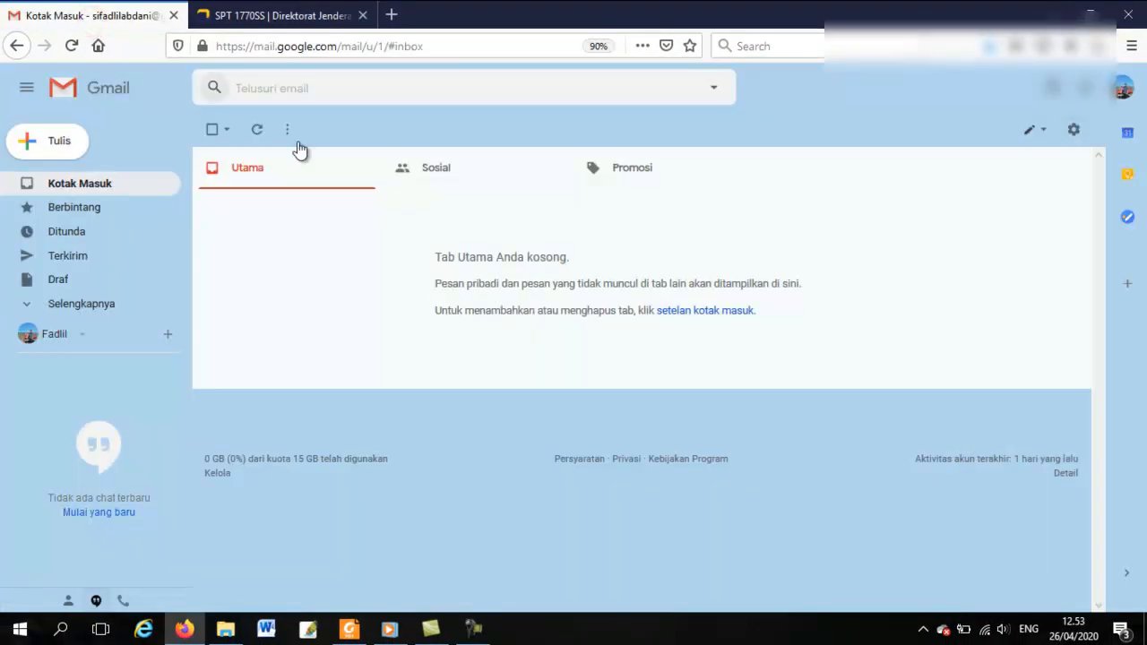
pyautogui.click(256, 131)
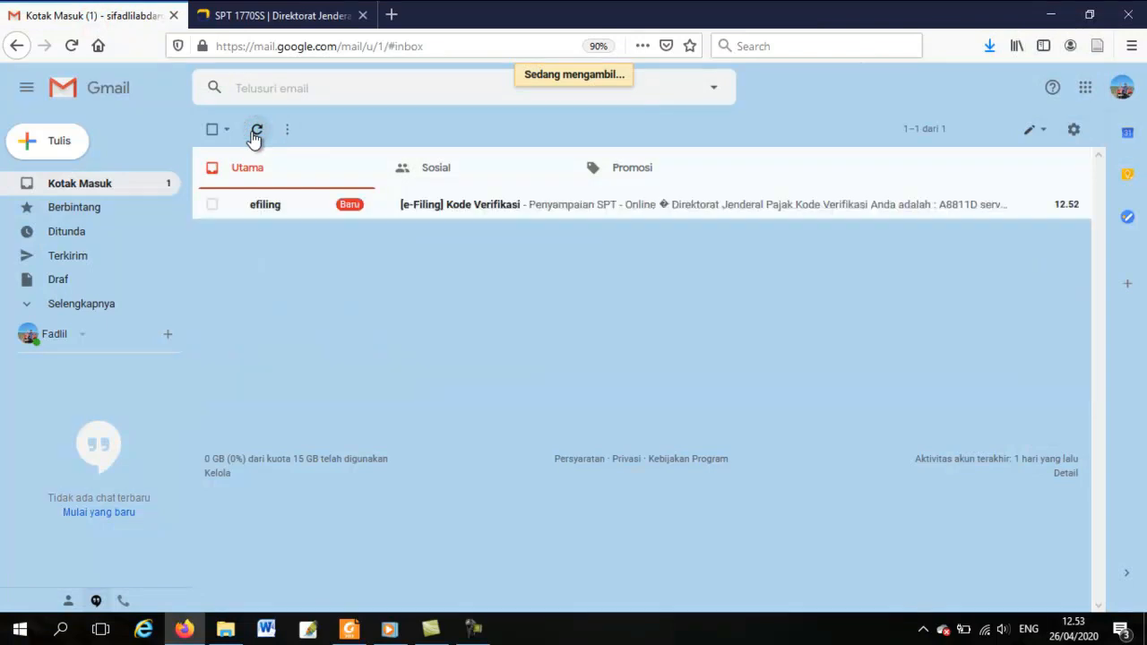
pyautogui.click(297, 217)
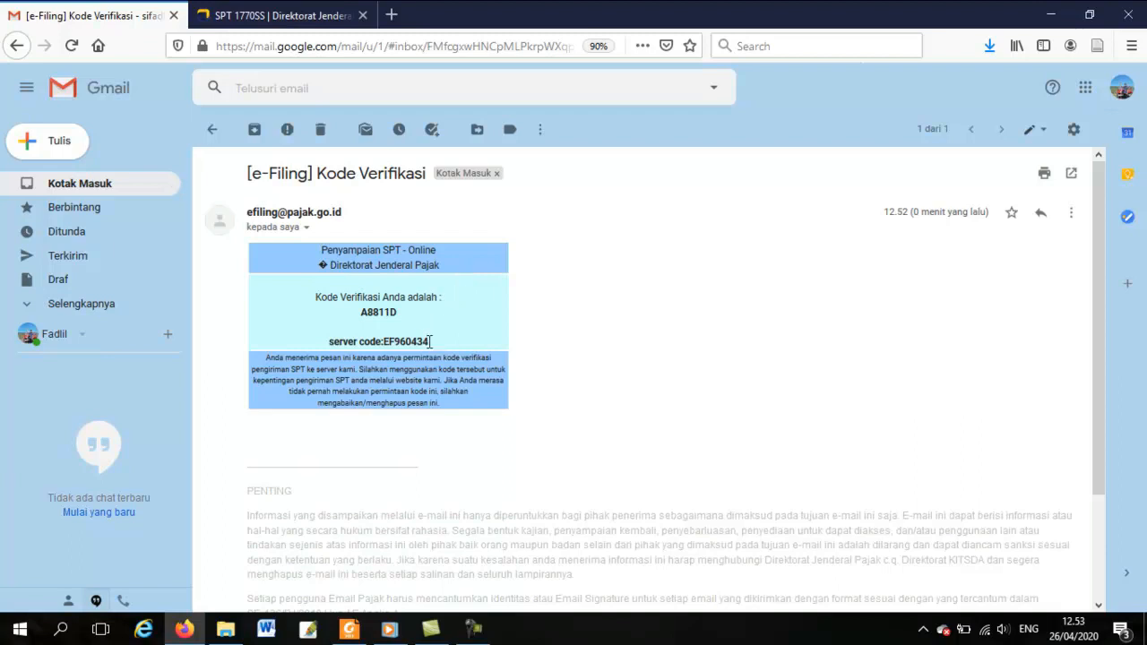
pyautogui.moveTo(431, 341); pyautogui.dragTo(383, 342)
pyautogui.click(239, 17)
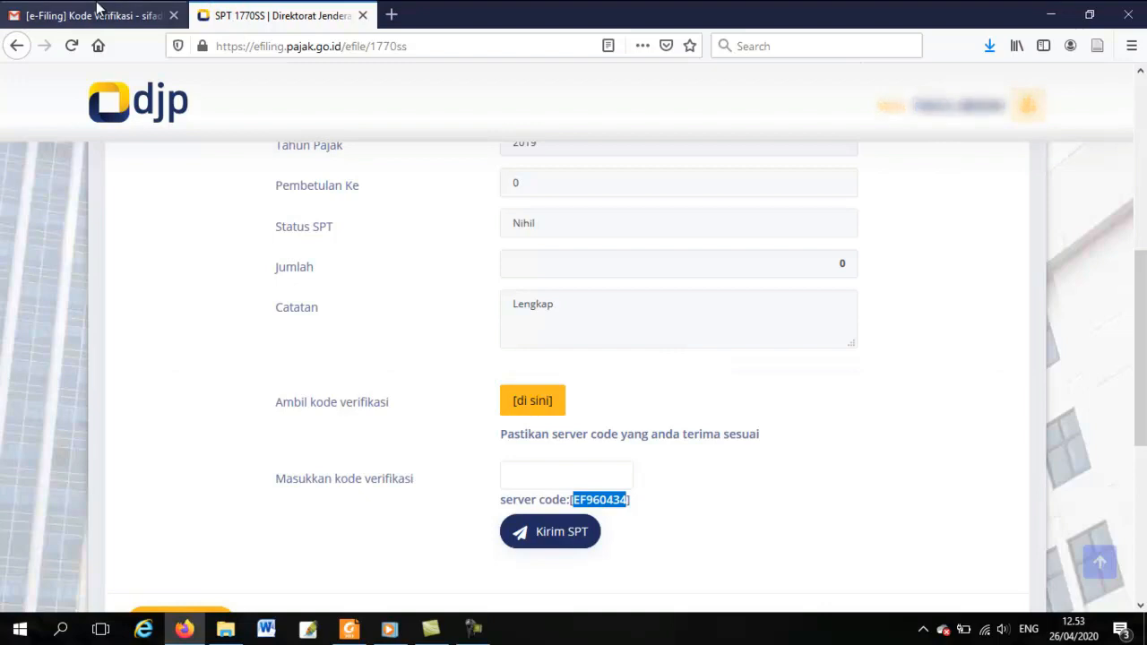
# Copy the verification code from the Gmail message into the Masukkan kode verifikasi field of the SPT form.
pyautogui.click(99, 11)
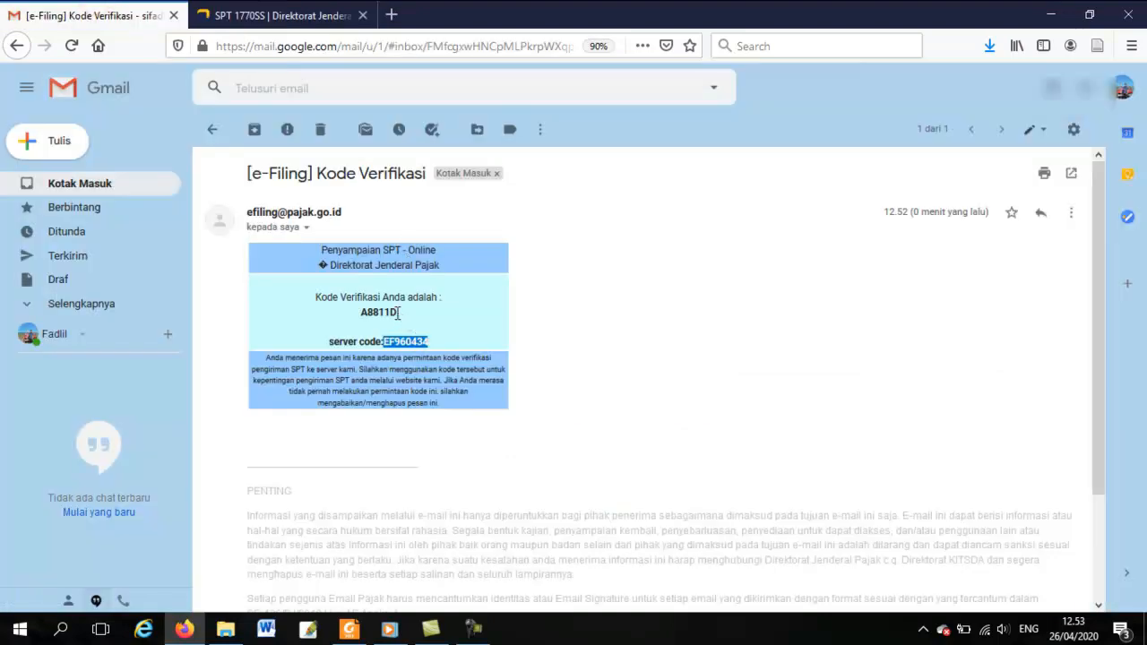
pyautogui.moveTo(398, 312); pyautogui.dragTo(365, 322)
pyautogui.hotkey('ctrl', 'c')
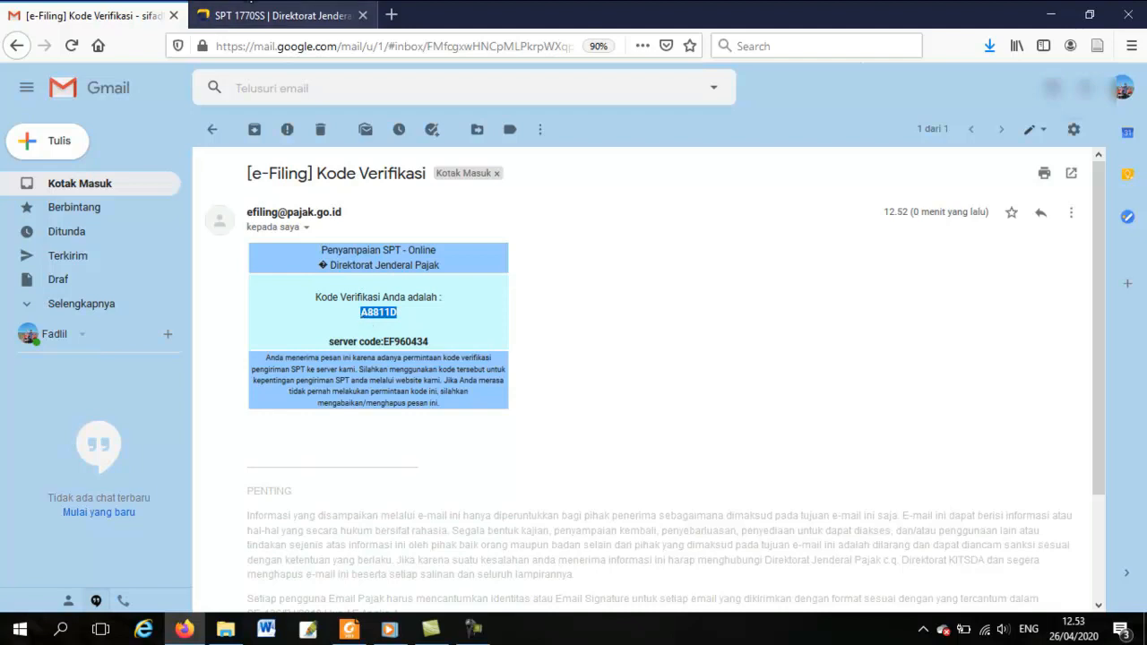
pyautogui.click(240, 11)
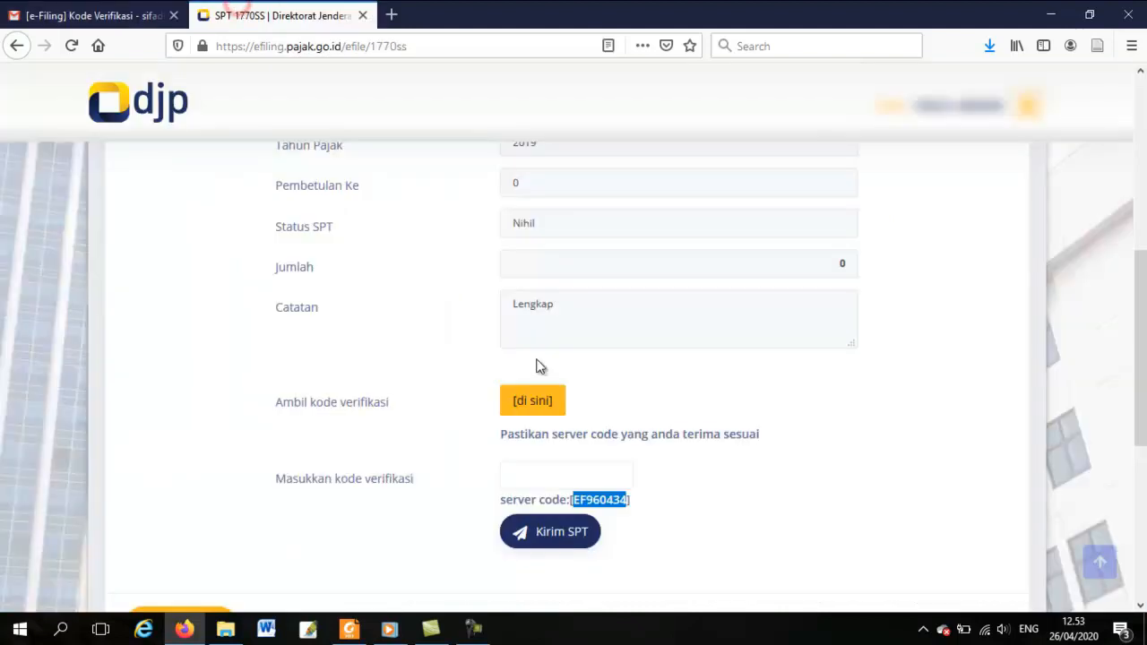
pyautogui.click(556, 469)
pyautogui.hotkey('ctrl', 'v')
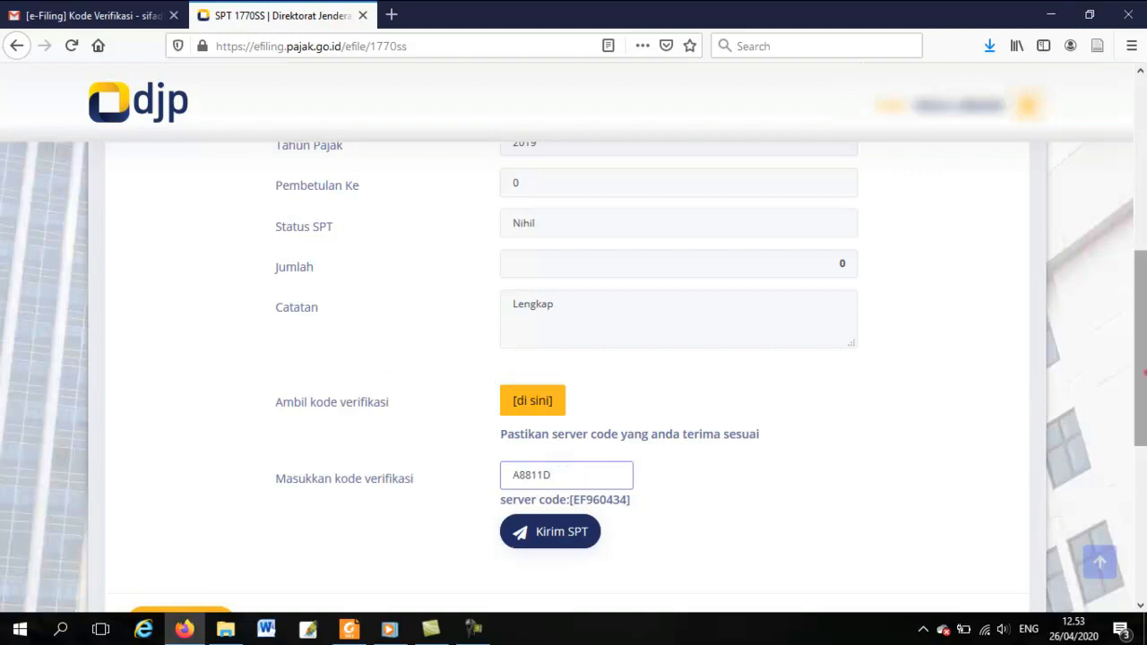
# Submit the SPT, dismiss the PTKP information notice, and rate the service as Puas.
pyautogui.scroll(-1, 1144, 372)
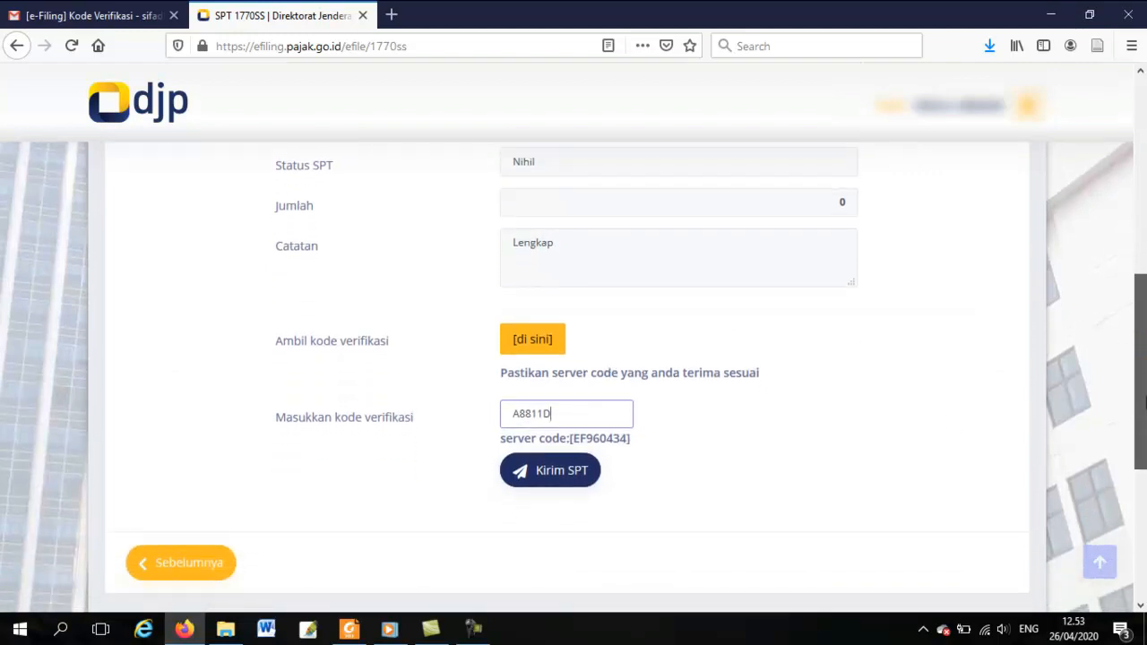
pyautogui.click(556, 475)
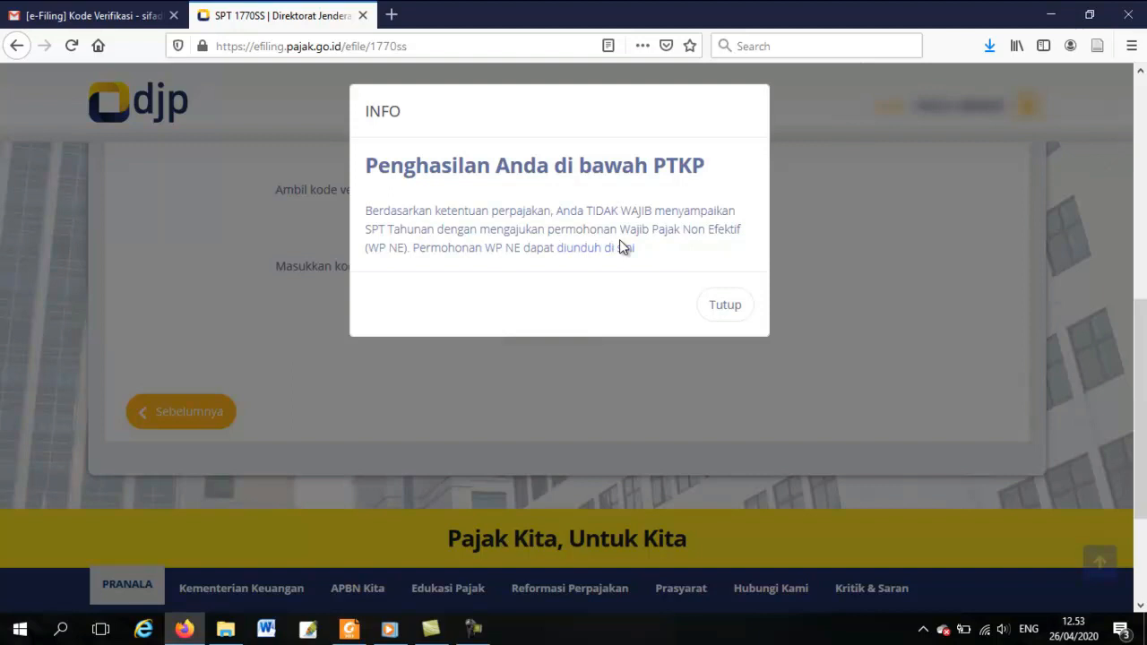
pyautogui.click(724, 307)
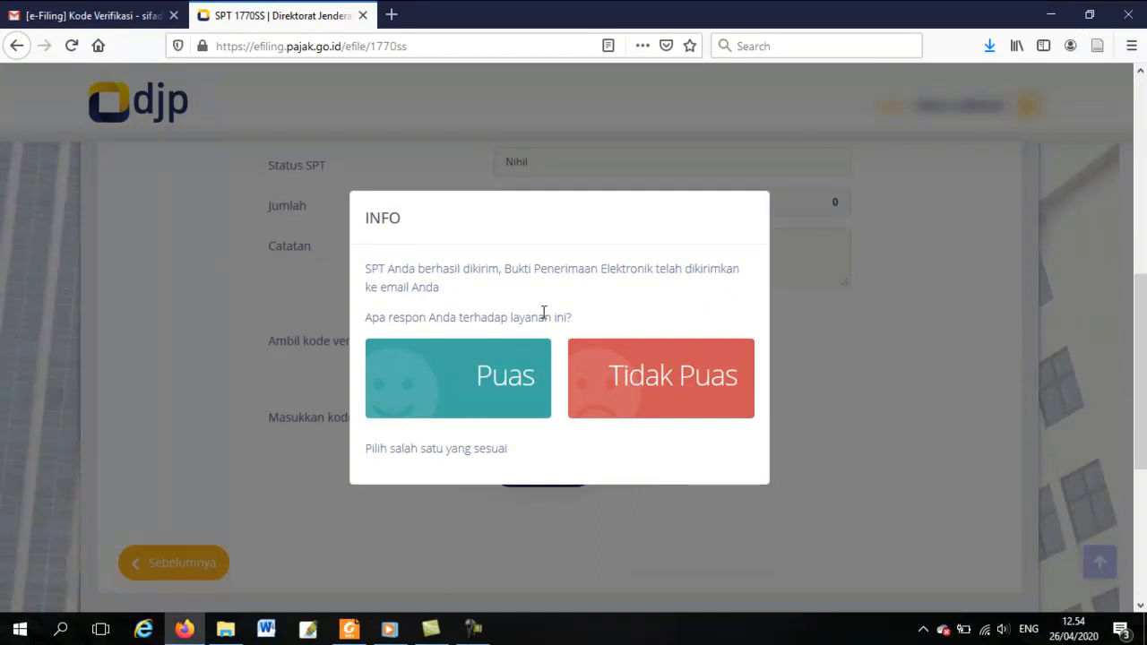
pyautogui.click(485, 367)
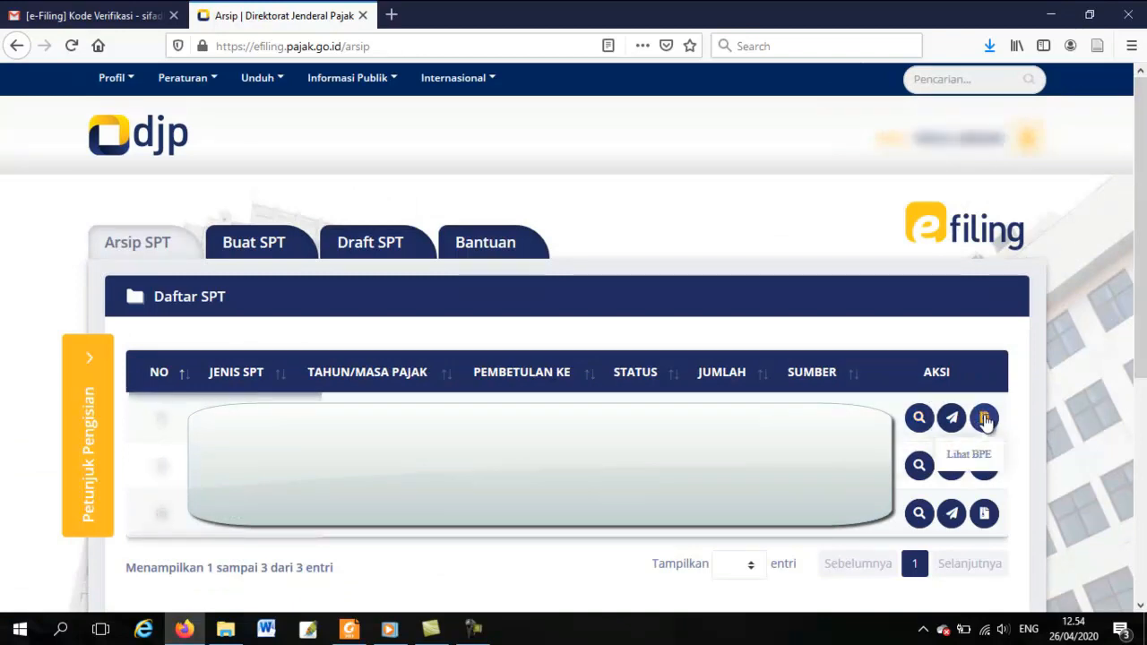
# View the BPE receipt of the first SPT in the archive, and open the [e-Filing] Bukti Penerimaan Elektronik email in Gmail.
pyautogui.click(985, 419)
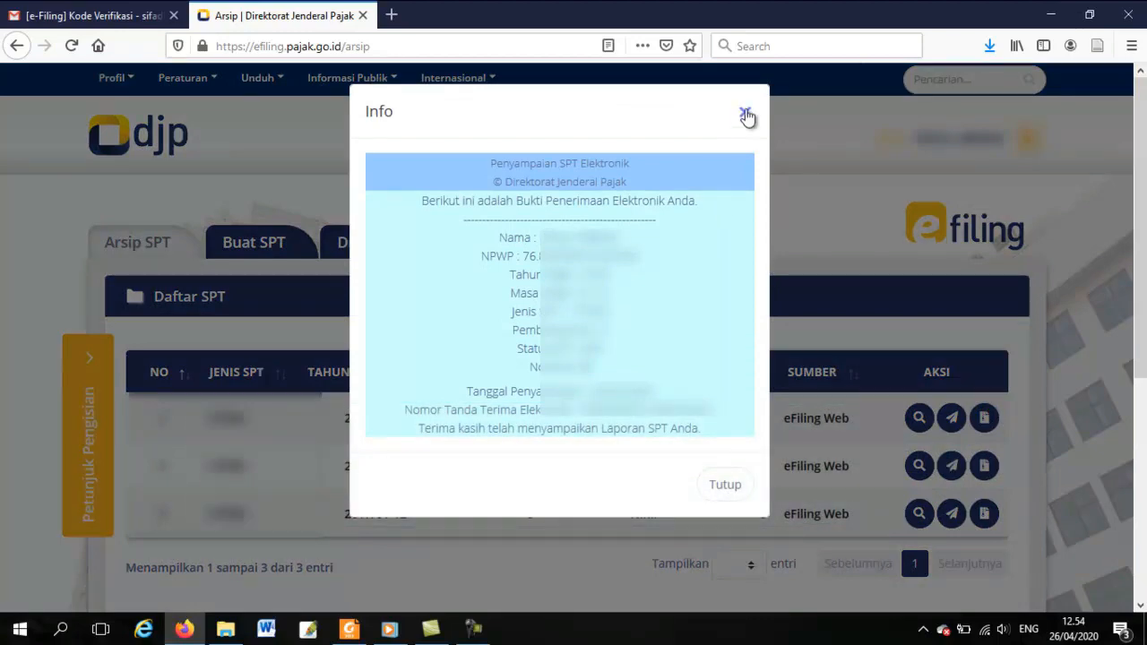
pyautogui.click(746, 115)
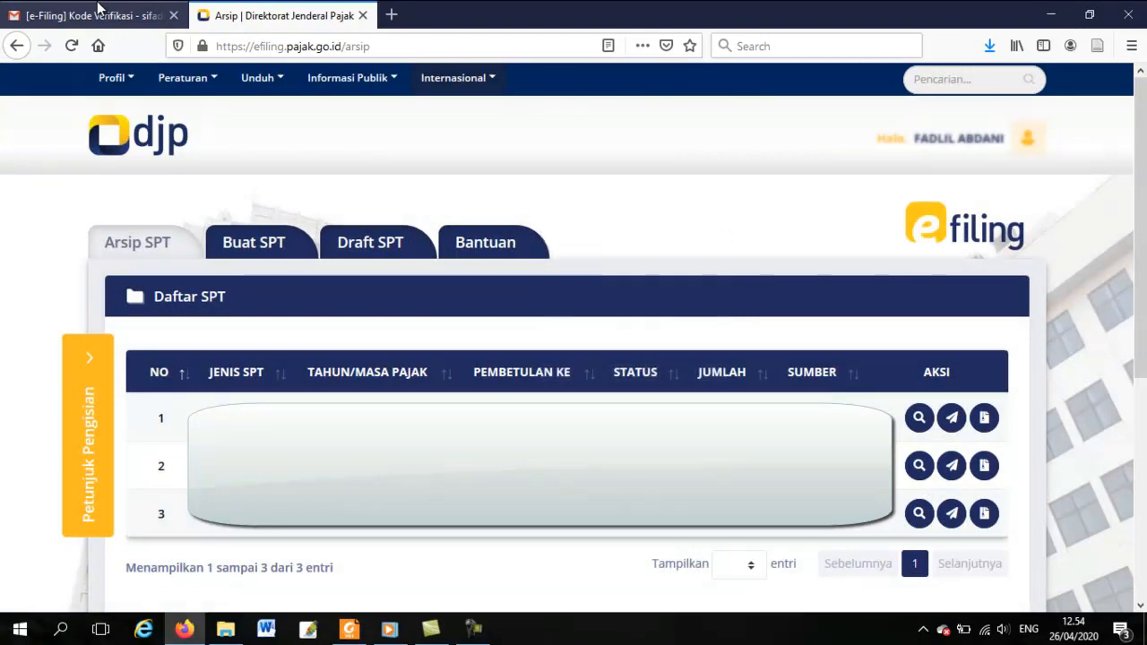
pyautogui.click(99, 11)
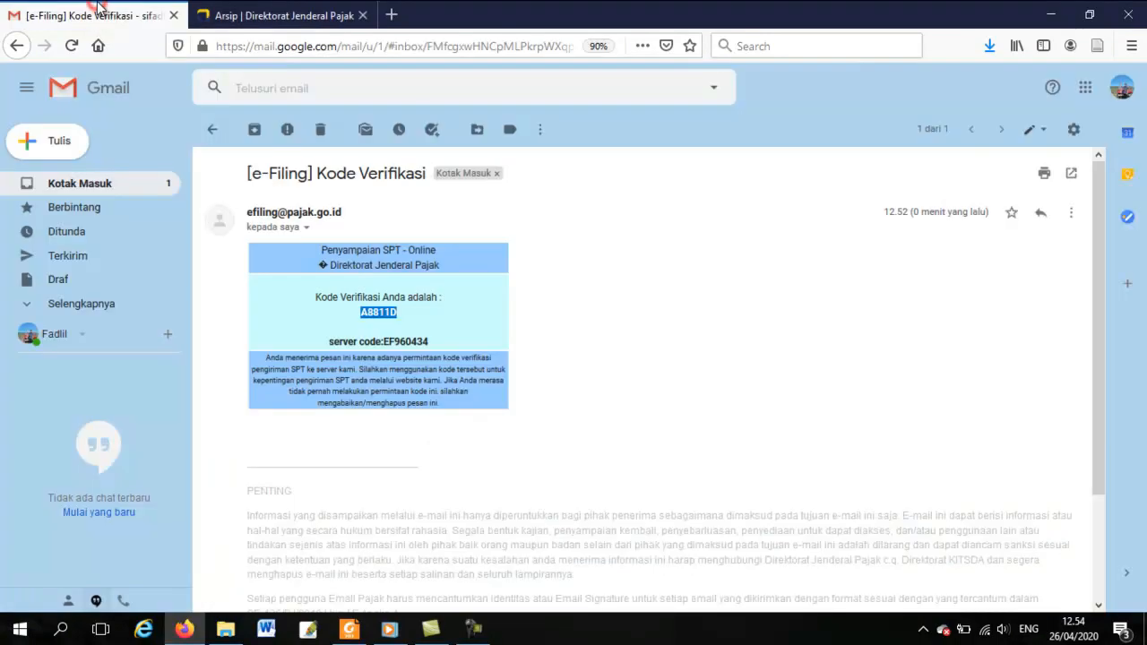
pyautogui.click(213, 133)
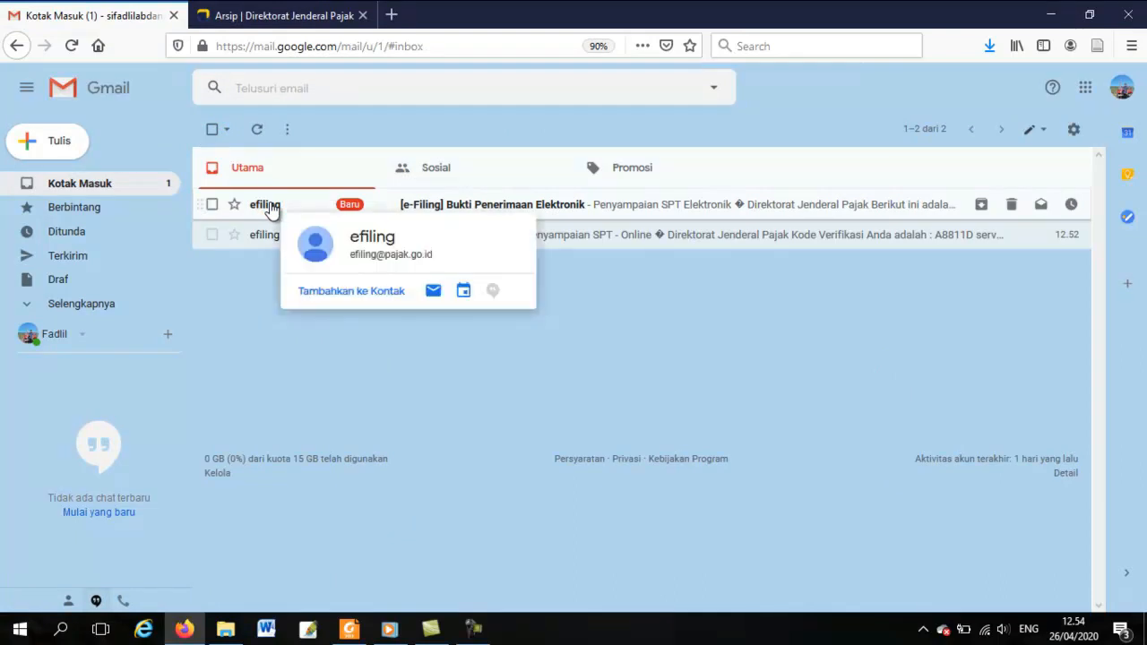
pyautogui.click(267, 206)
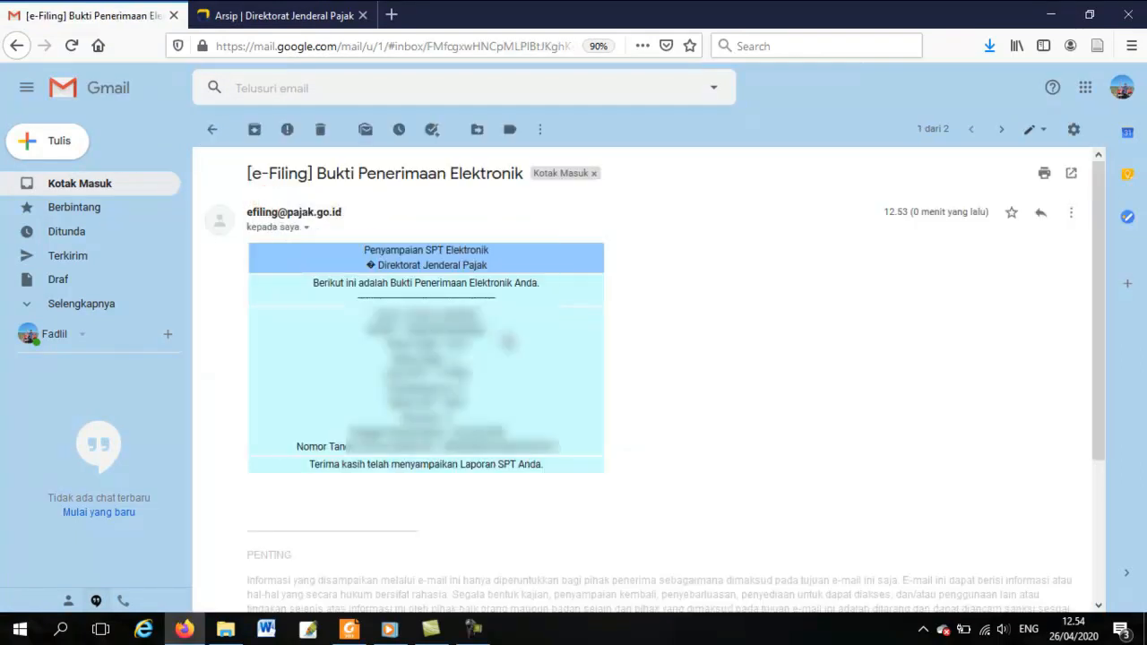